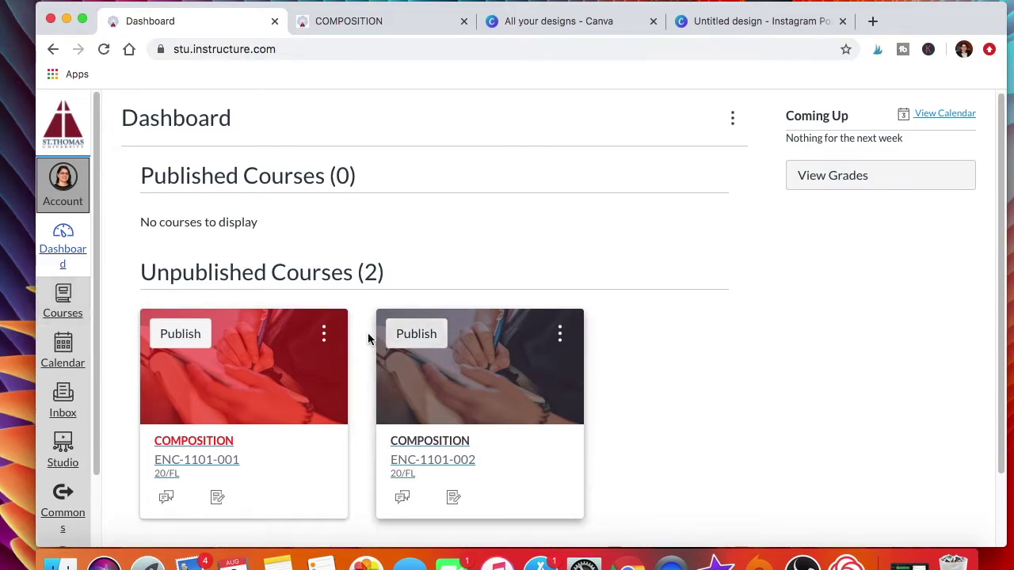
Switch to the open ENC-1101-001 COMPOSITION course.
{"action": "left_click", "coordinate": [347, 22]}
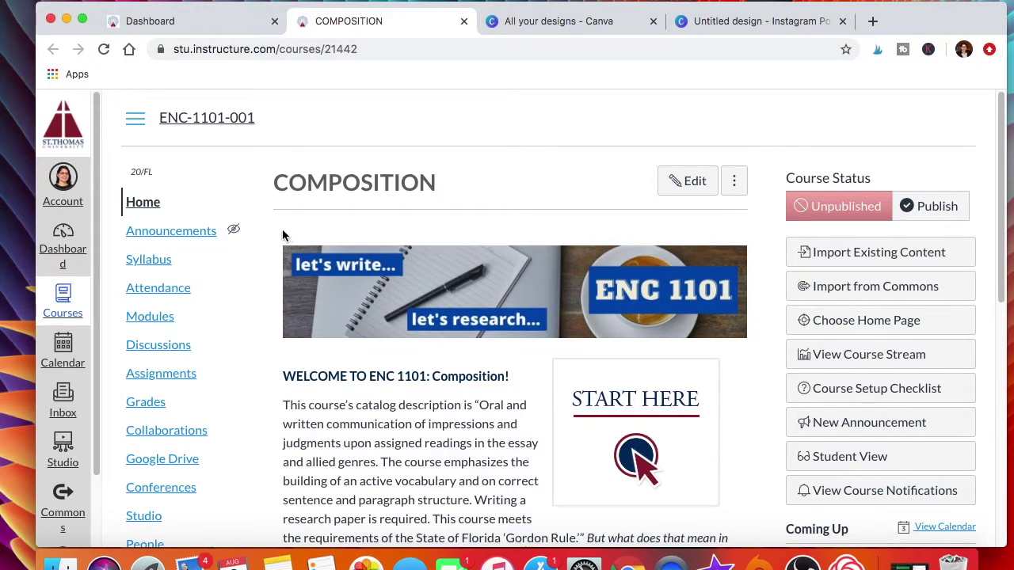
Preview the Start Here getting-started checklist page, then return to the ENC-1101-001 course home.
{"action": "scroll", "coordinate": [414, 322], "scroll_direction": "down", "scroll_amount": 2}
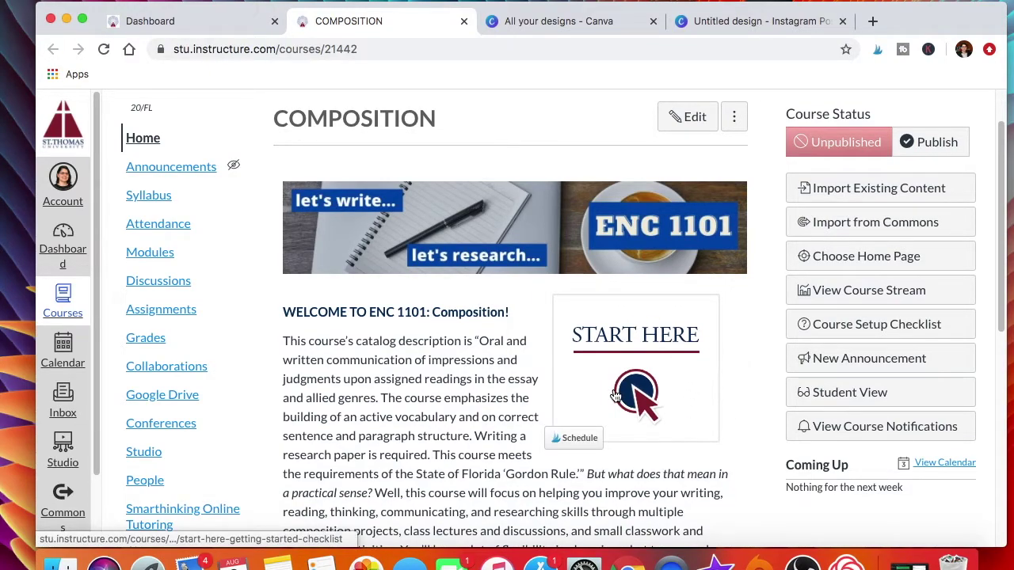
{"action": "left_click", "coordinate": [638, 374]}
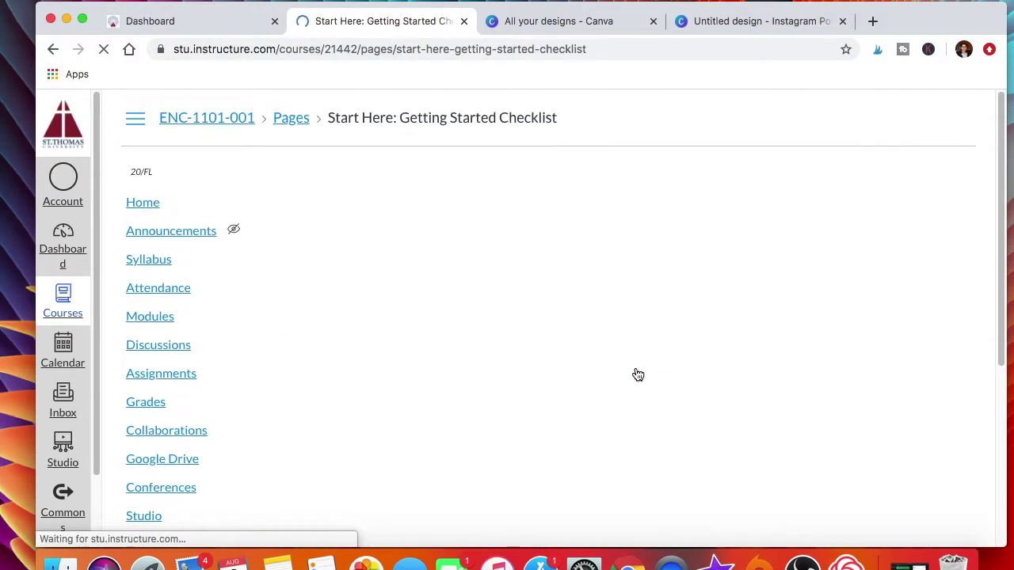
{"action": "scroll", "coordinate": [633, 374], "scroll_direction": "down", "scroll_amount": 1}
{"action": "scroll", "coordinate": [633, 373], "scroll_direction": "down", "scroll_amount": 5}
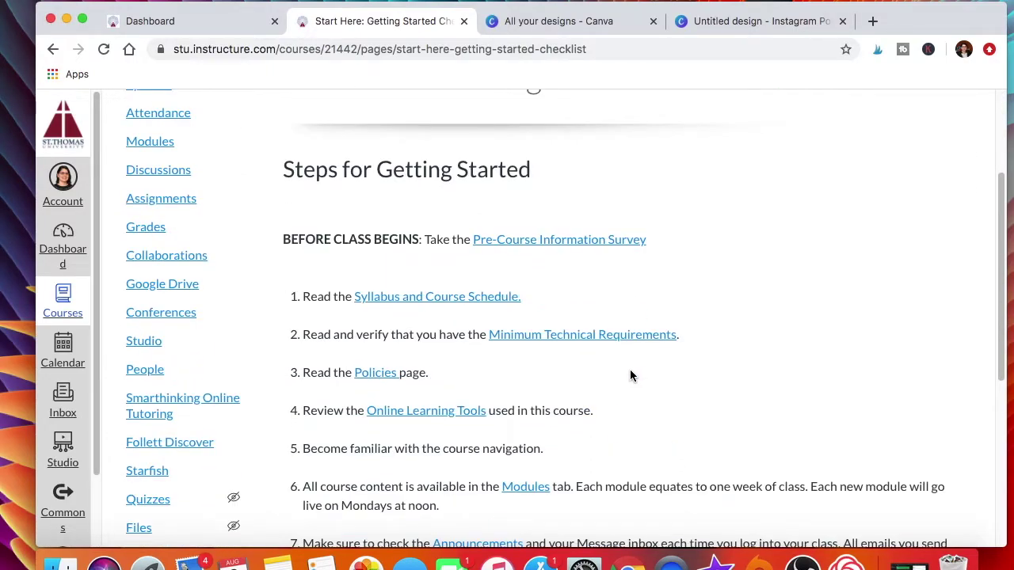
{"action": "scroll", "coordinate": [630, 369], "scroll_direction": "up", "scroll_amount": 5}
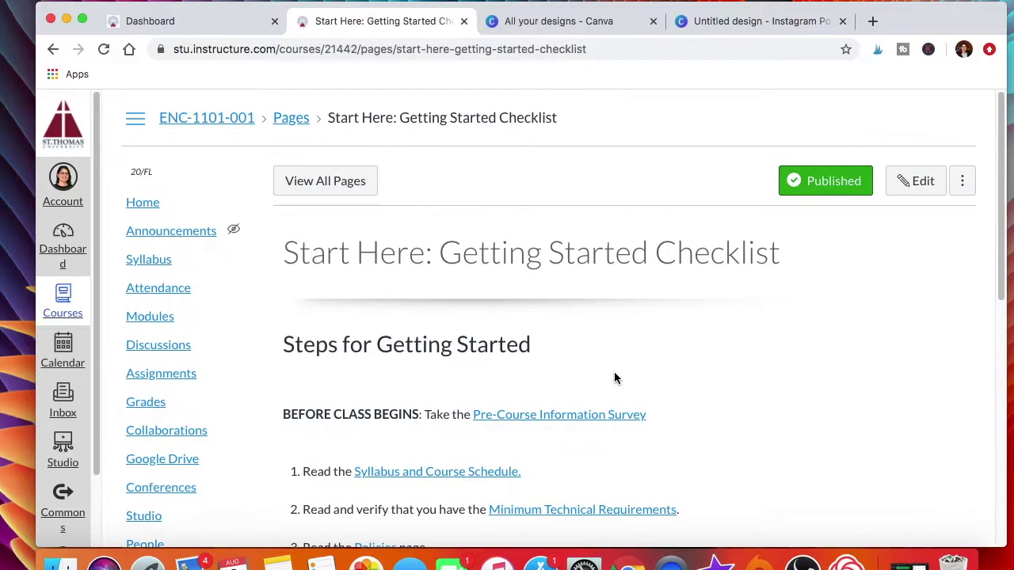
{"action": "left_click", "coordinate": [144, 207]}
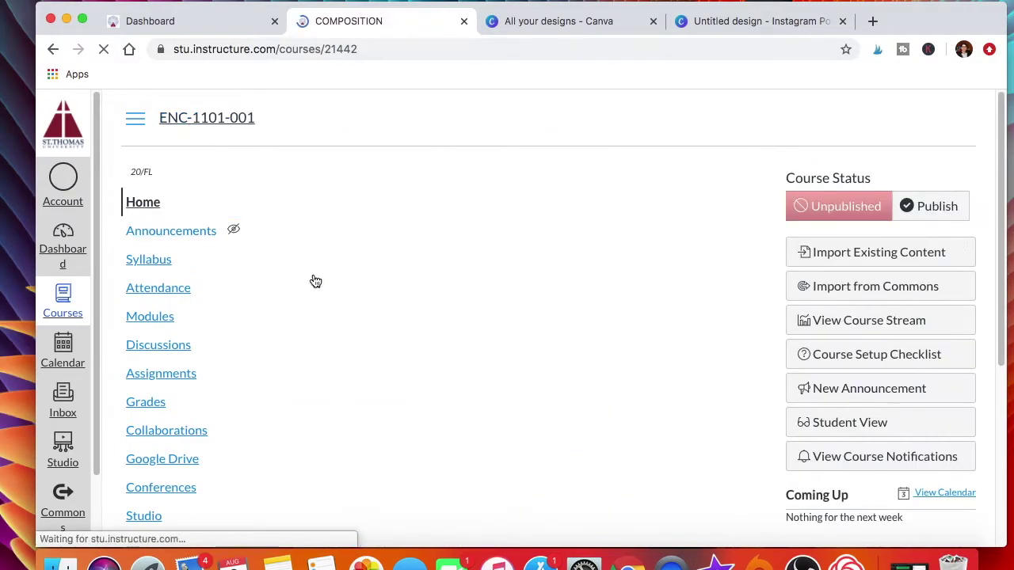
Open the COMPOSITION front page for editing and select its ENC 1101 banner and START HERE images.
{"action": "left_click", "coordinate": [696, 186]}
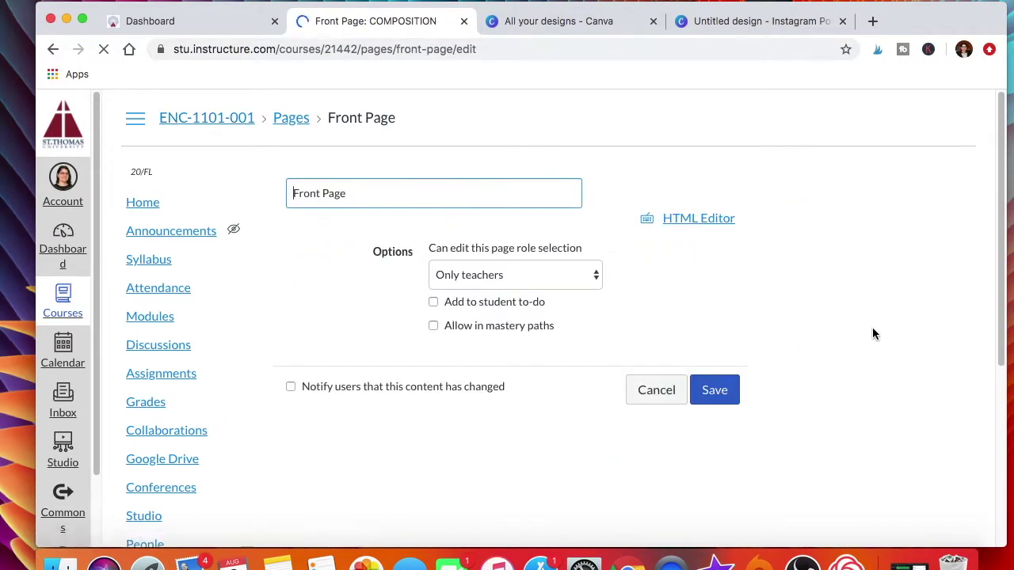
{"action": "scroll", "coordinate": [837, 356], "scroll_direction": "down", "scroll_amount": 3}
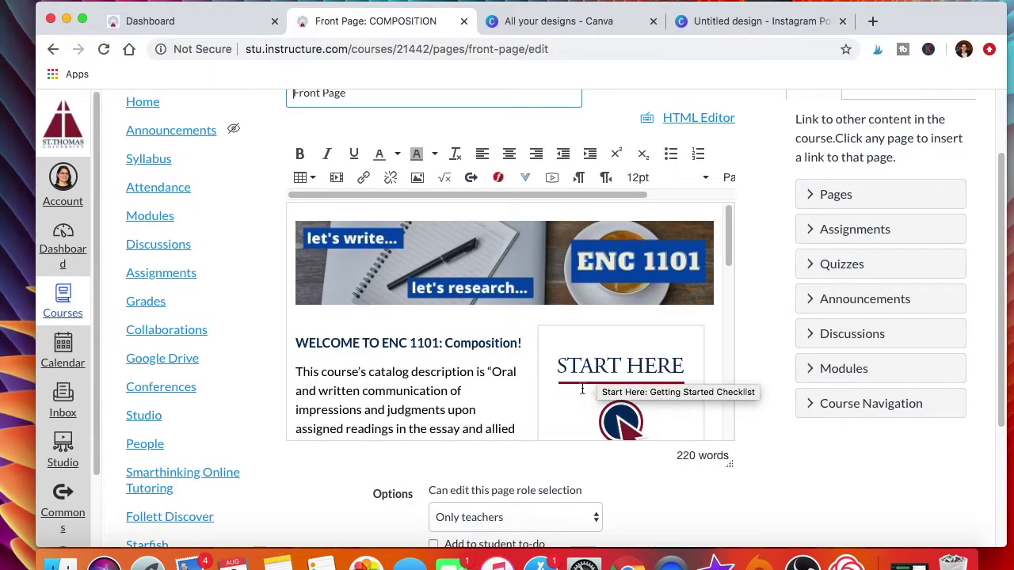
{"action": "left_click", "coordinate": [410, 280]}
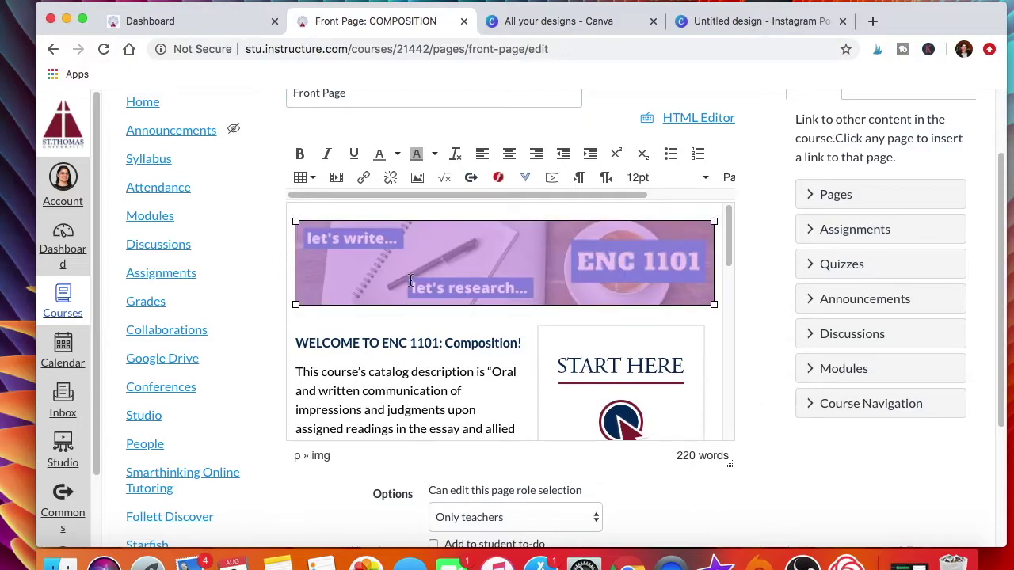
{"action": "left_click", "coordinate": [630, 390]}
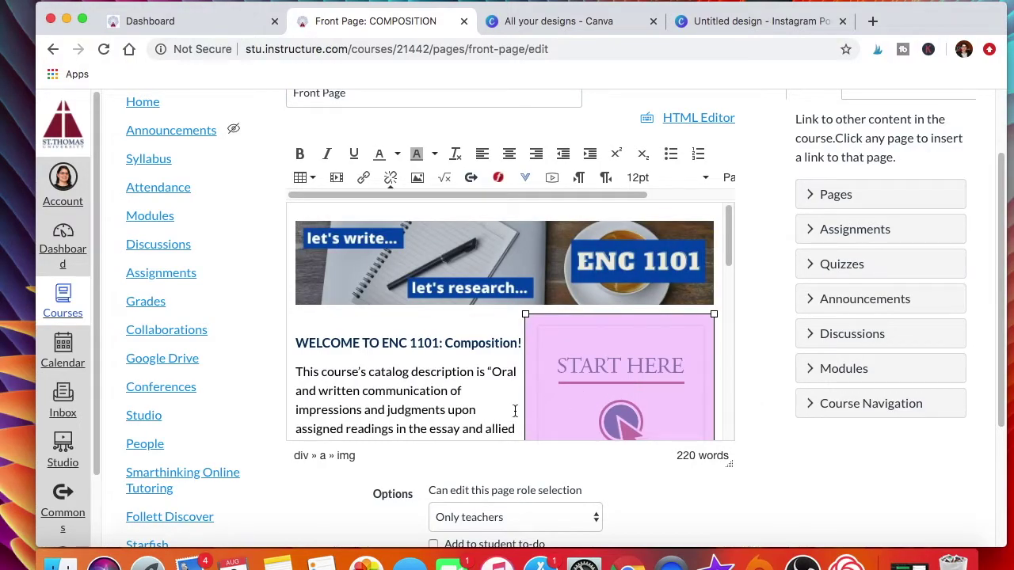
Check the banner image's web link and close the link dialog unchanged.
{"action": "left_click", "coordinate": [475, 273]}
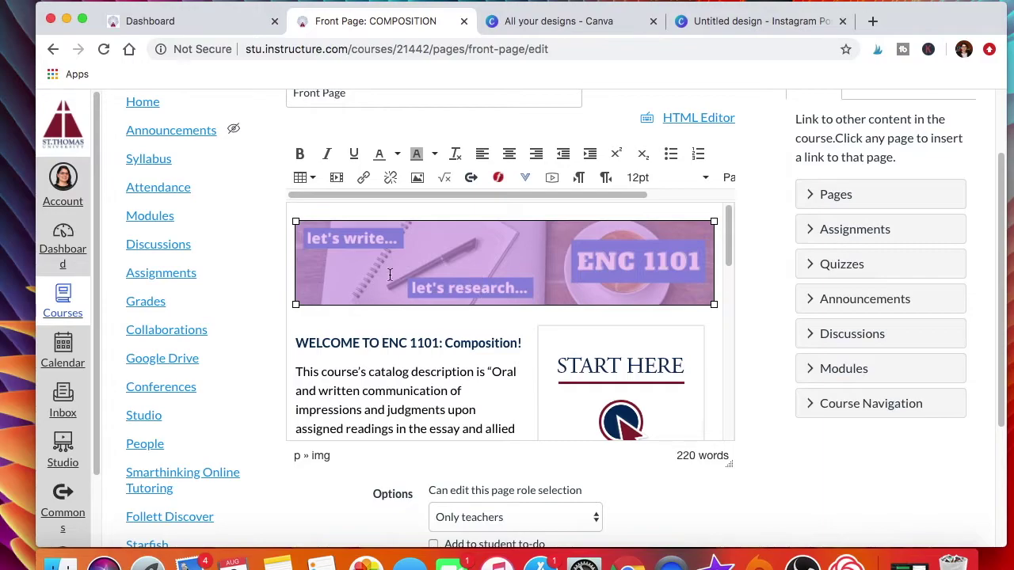
{"action": "left_click", "coordinate": [364, 179]}
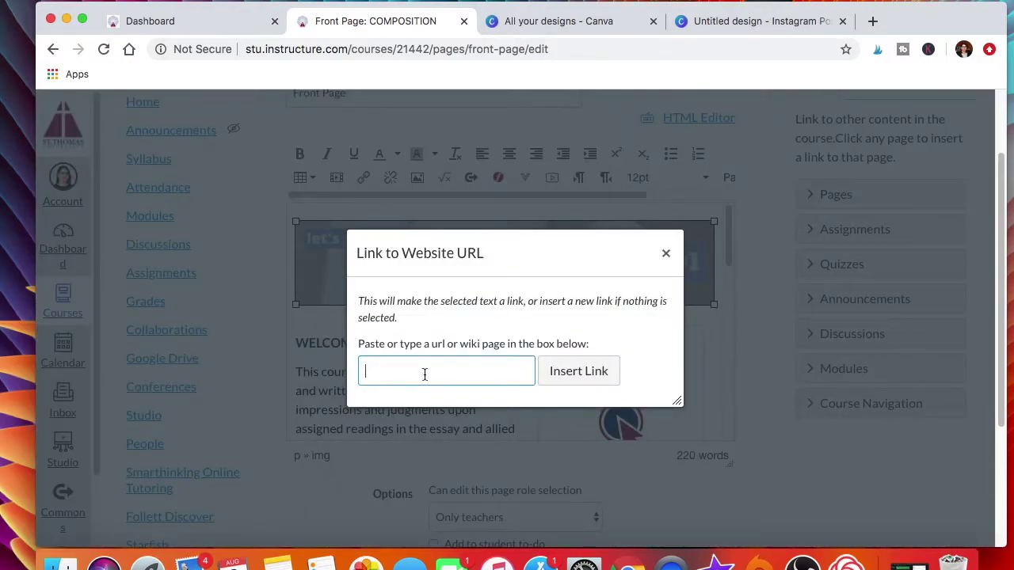
{"action": "left_click", "coordinate": [665, 253]}
Link the ENC 1101 banner image to the Meet Your Instructor page from the Pages list.
{"action": "scroll", "coordinate": [786, 294], "scroll_direction": "up", "scroll_amount": 1}
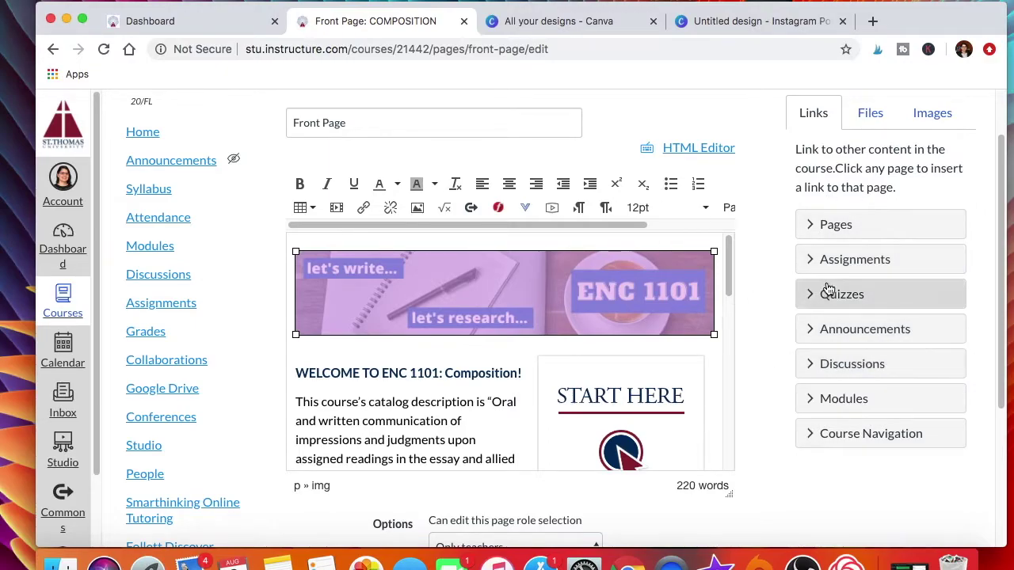
{"action": "left_click", "coordinate": [835, 228]}
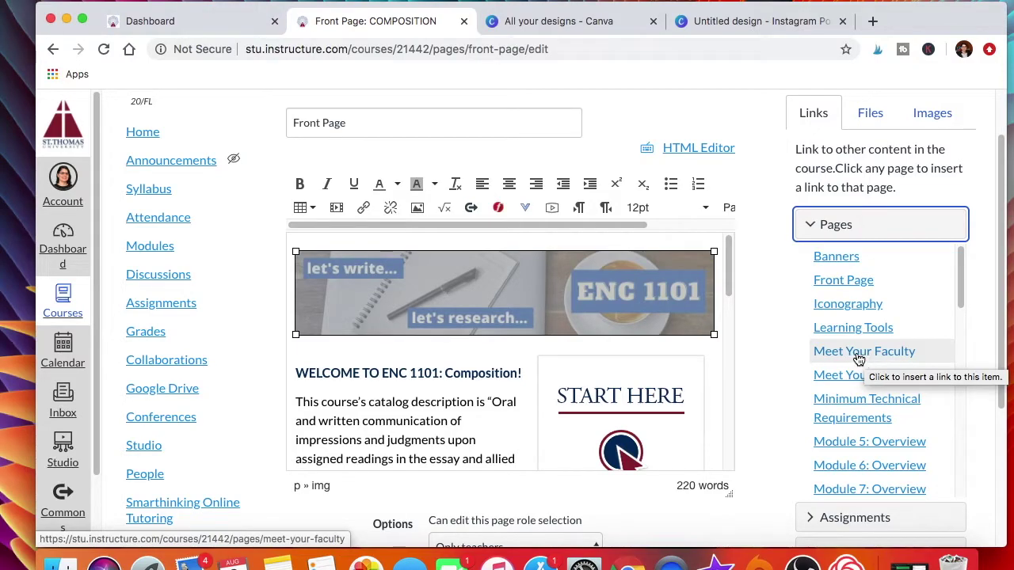
{"action": "left_click", "coordinate": [856, 388]}
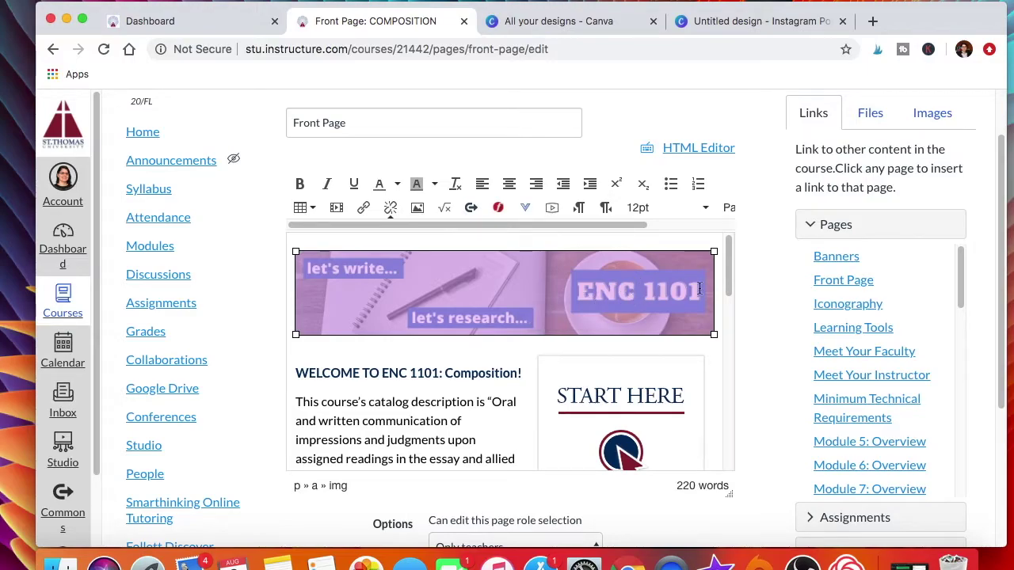
{"action": "left_click", "coordinate": [440, 420]}
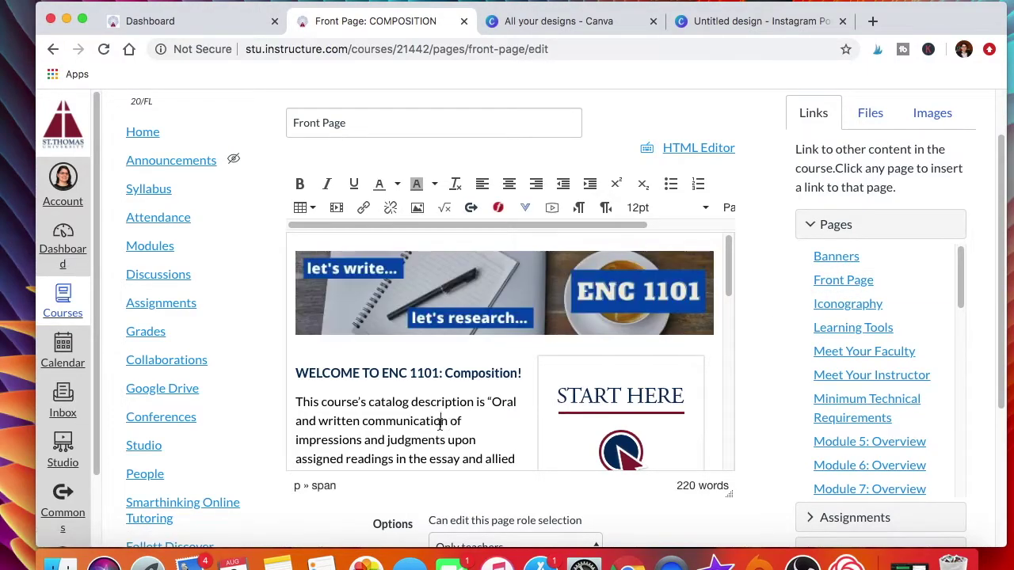
{"action": "left_click", "coordinate": [443, 317]}
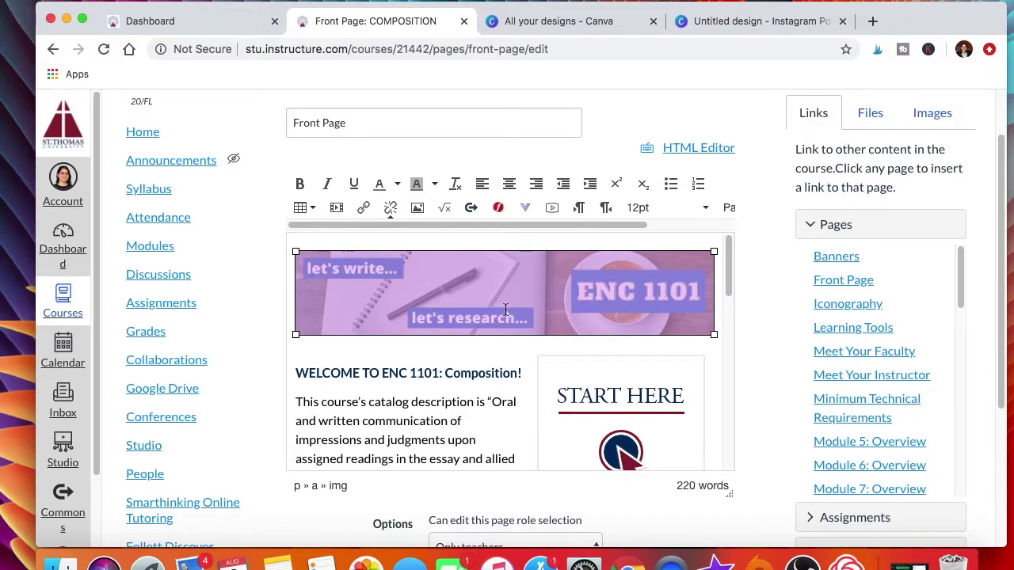
{"action": "left_click", "coordinate": [362, 208]}
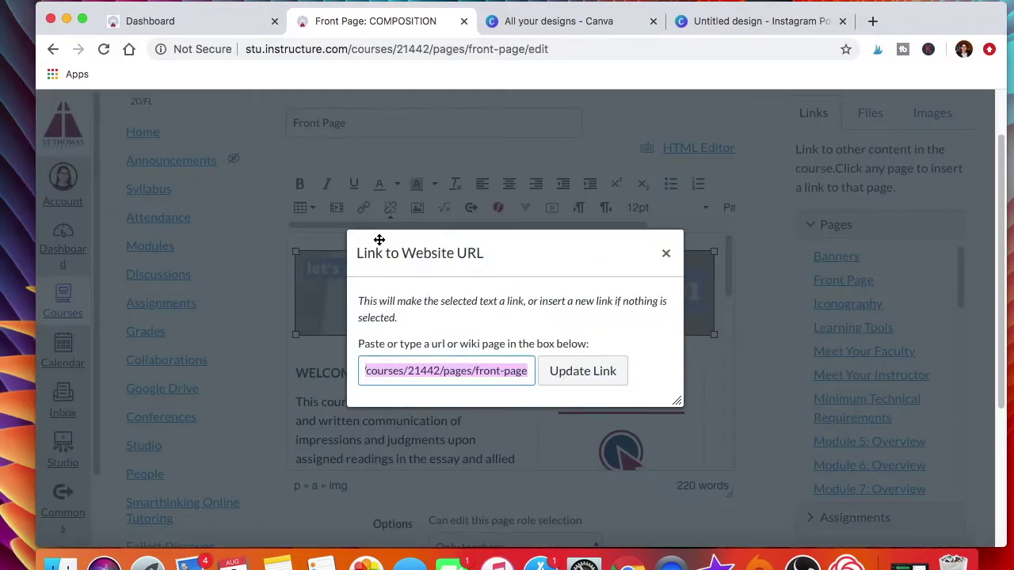
{"action": "left_click", "coordinate": [666, 253]}
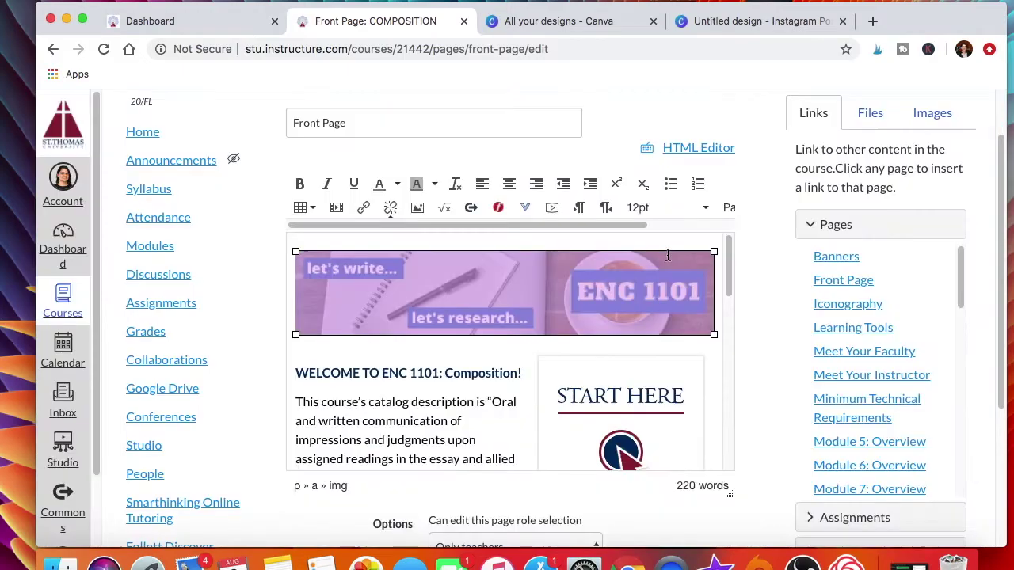
{"action": "left_click", "coordinate": [362, 211]}
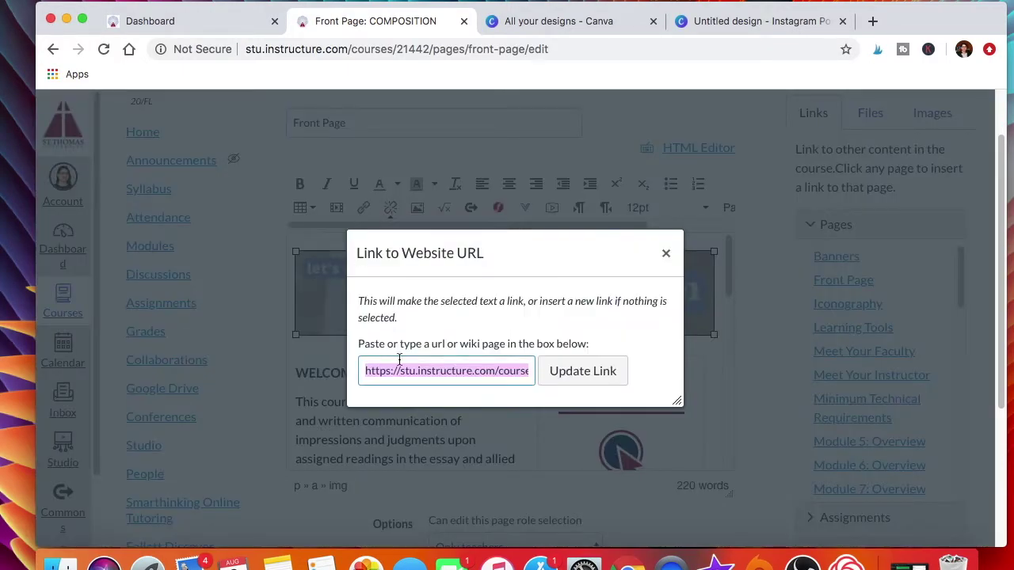
{"action": "left_click", "coordinate": [665, 254]}
{"action": "left_click", "coordinate": [475, 401]}
{"action": "left_click", "coordinate": [661, 404]}
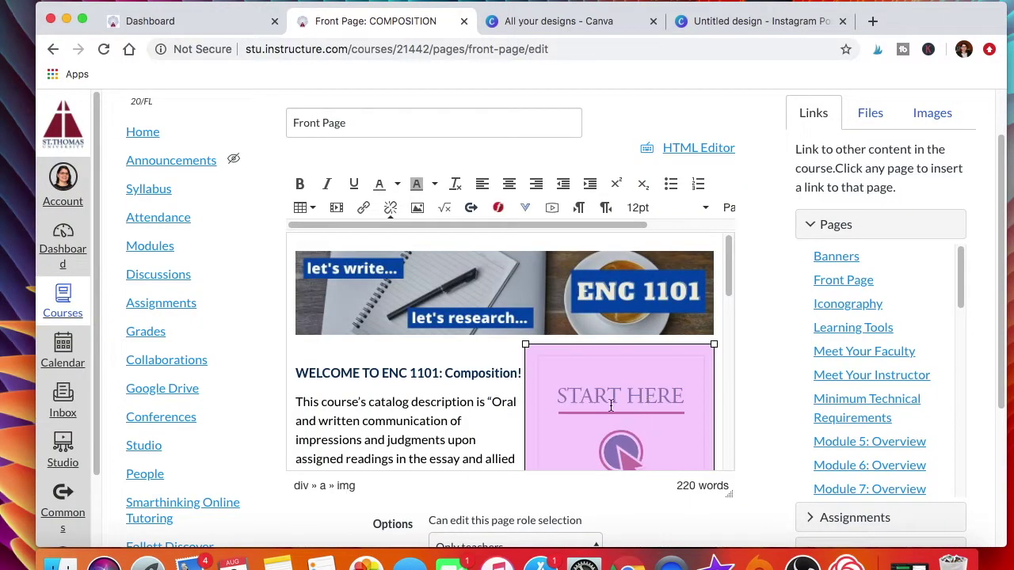
{"action": "left_click", "coordinate": [363, 209]}
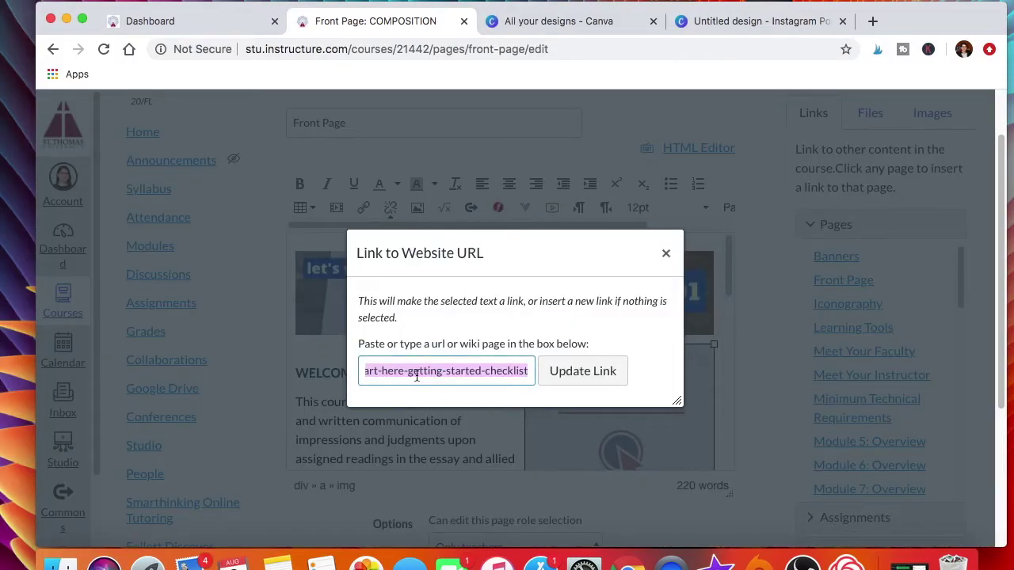
{"action": "left_click", "coordinate": [666, 253]}
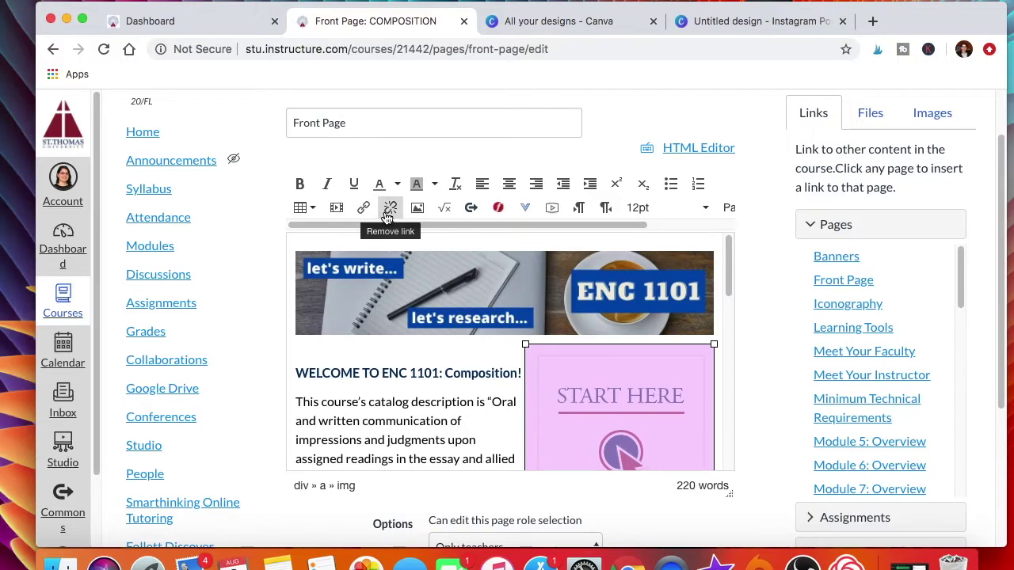
{"action": "left_click", "coordinate": [395, 415]}
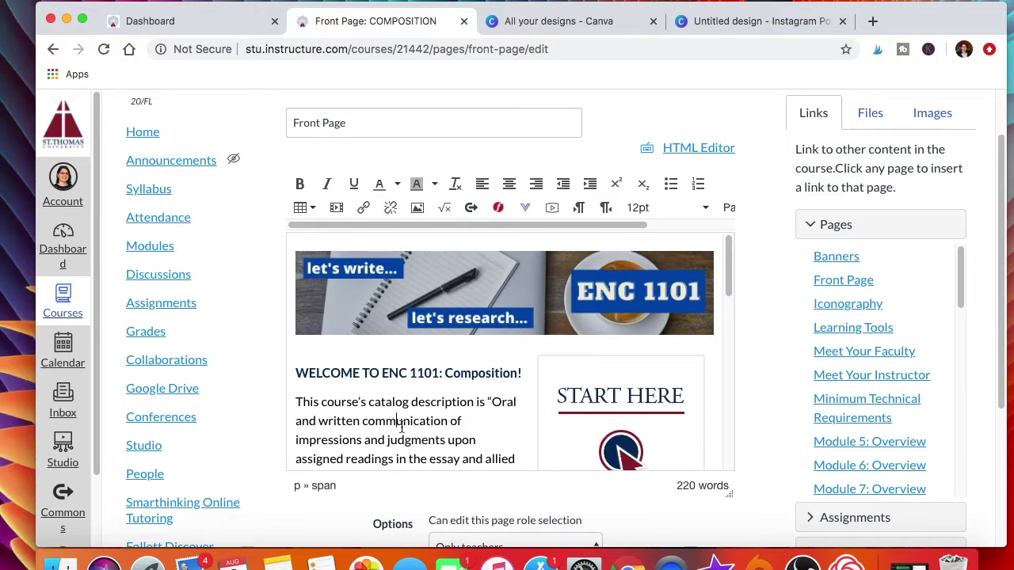
{"action": "scroll", "coordinate": [605, 424], "scroll_direction": "down", "scroll_amount": 1}
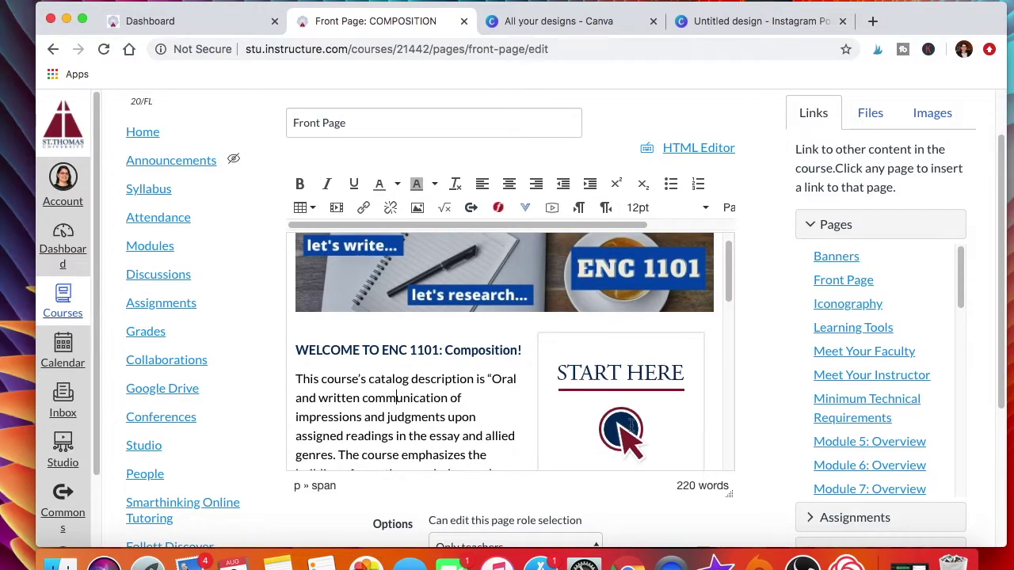
{"action": "scroll", "coordinate": [630, 425], "scroll_direction": "down", "scroll_amount": 1}
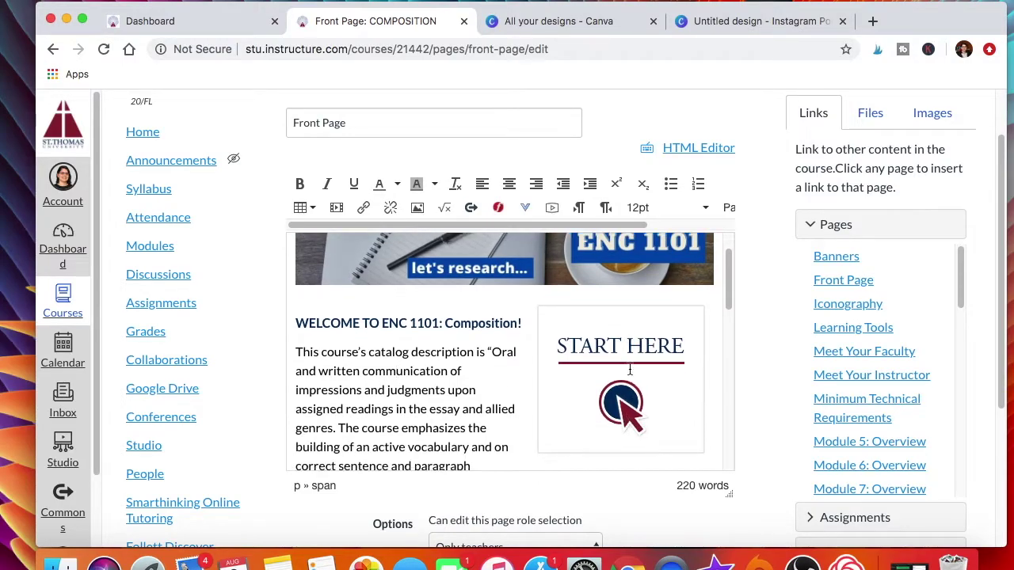
{"action": "left_click", "coordinate": [731, 25]}
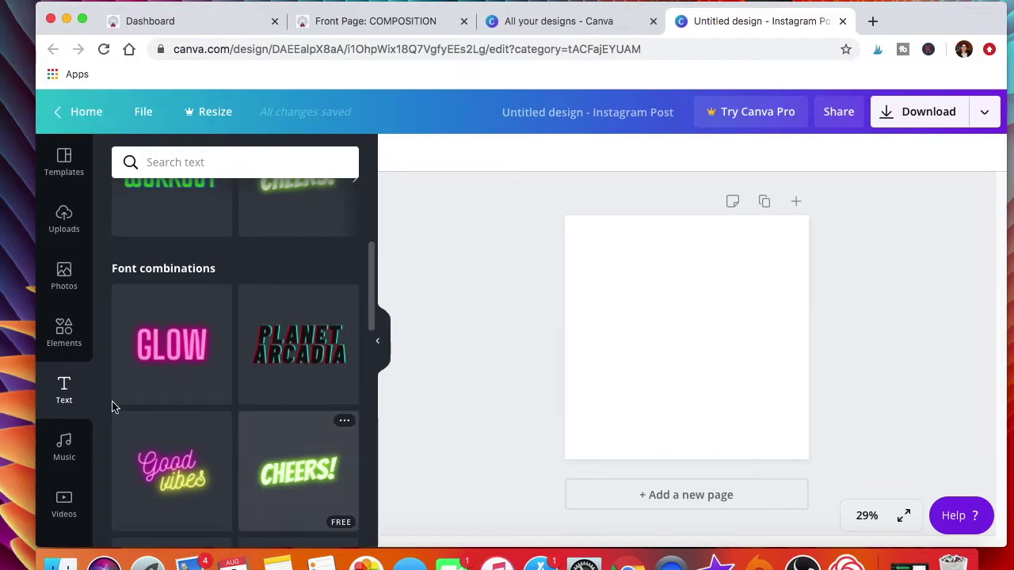
Add the HUGE SALE text combination to the Instagram post, enlarged and centred.
{"action": "scroll", "coordinate": [185, 422], "scroll_direction": "down", "scroll_amount": 5}
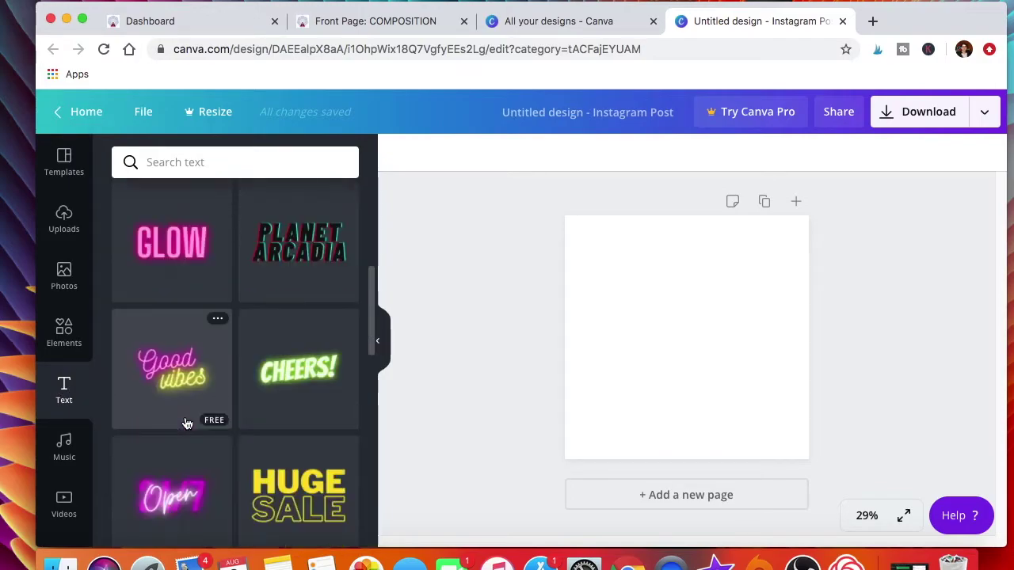
{"action": "scroll", "coordinate": [185, 422], "scroll_direction": "down", "scroll_amount": 2}
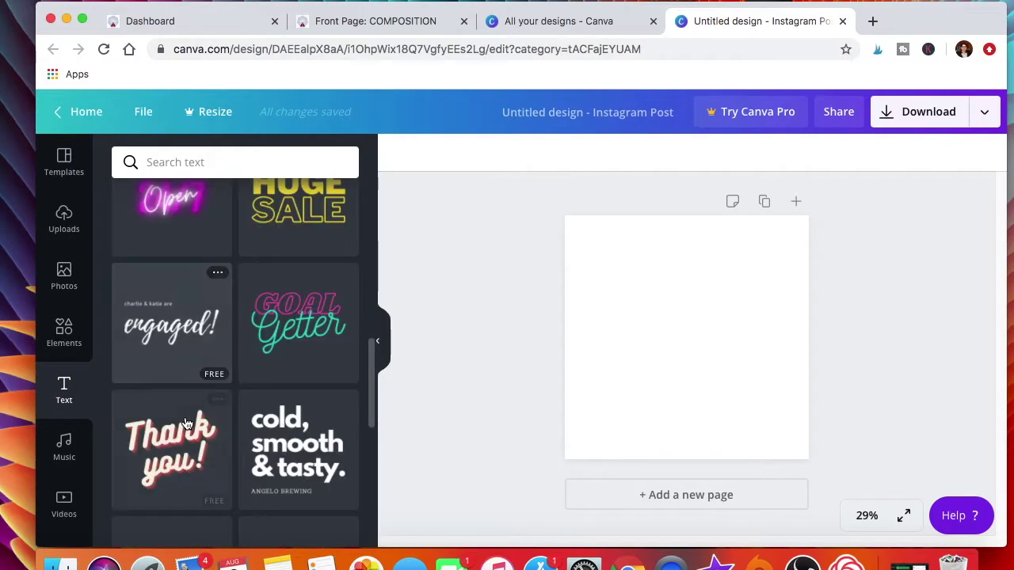
{"action": "scroll", "coordinate": [186, 422], "scroll_direction": "down", "scroll_amount": 9}
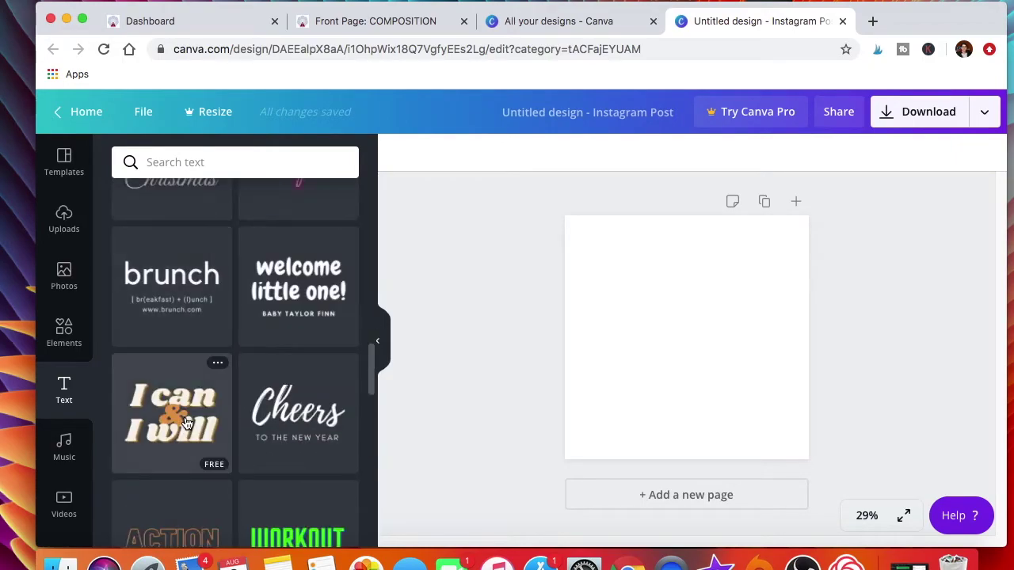
{"action": "scroll", "coordinate": [185, 422], "scroll_direction": "up", "scroll_amount": 15}
{"action": "scroll", "coordinate": [185, 422], "scroll_direction": "down", "scroll_amount": 4}
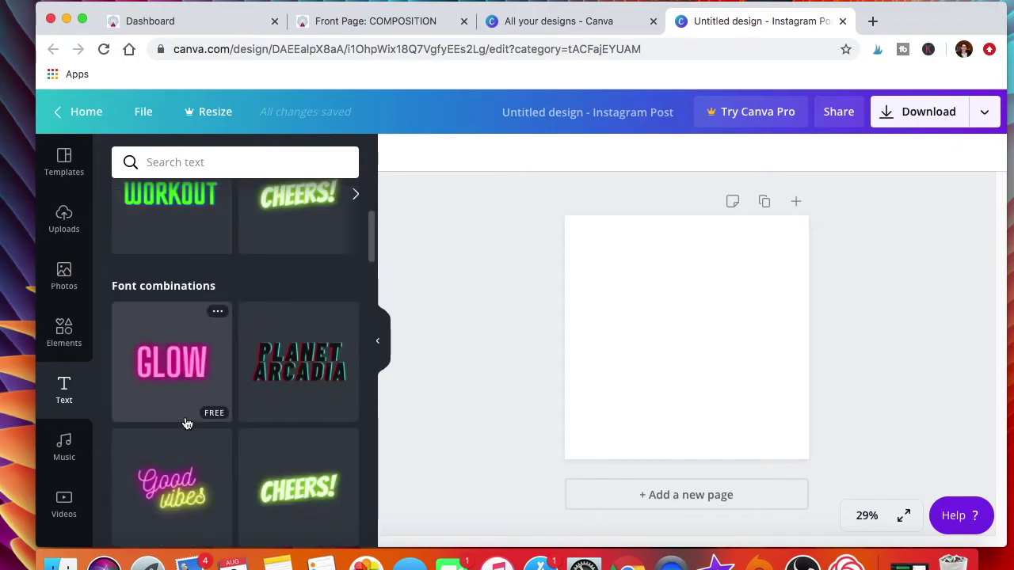
{"action": "scroll", "coordinate": [185, 422], "scroll_direction": "down", "scroll_amount": 5}
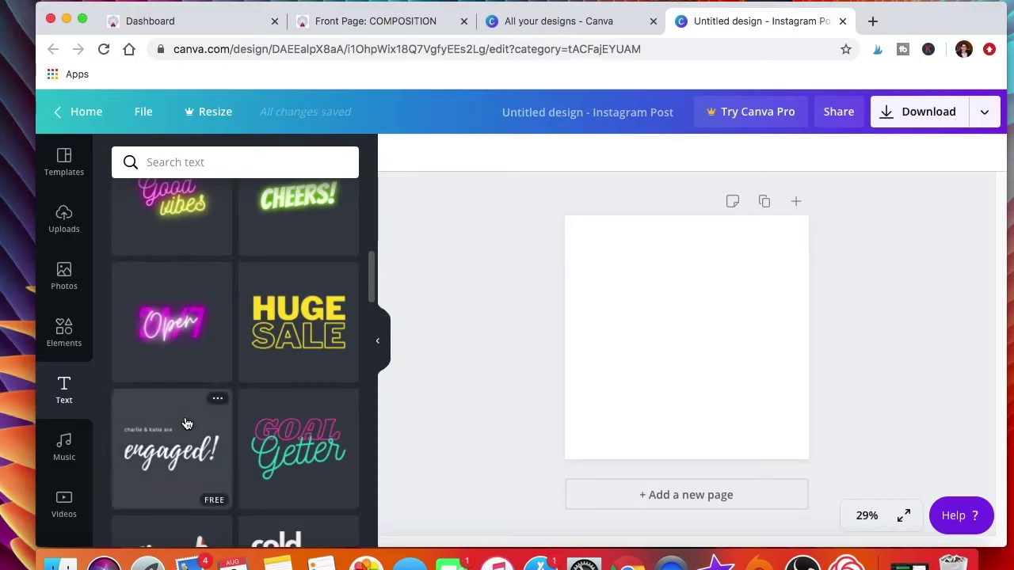
{"action": "left_click", "coordinate": [283, 320]}
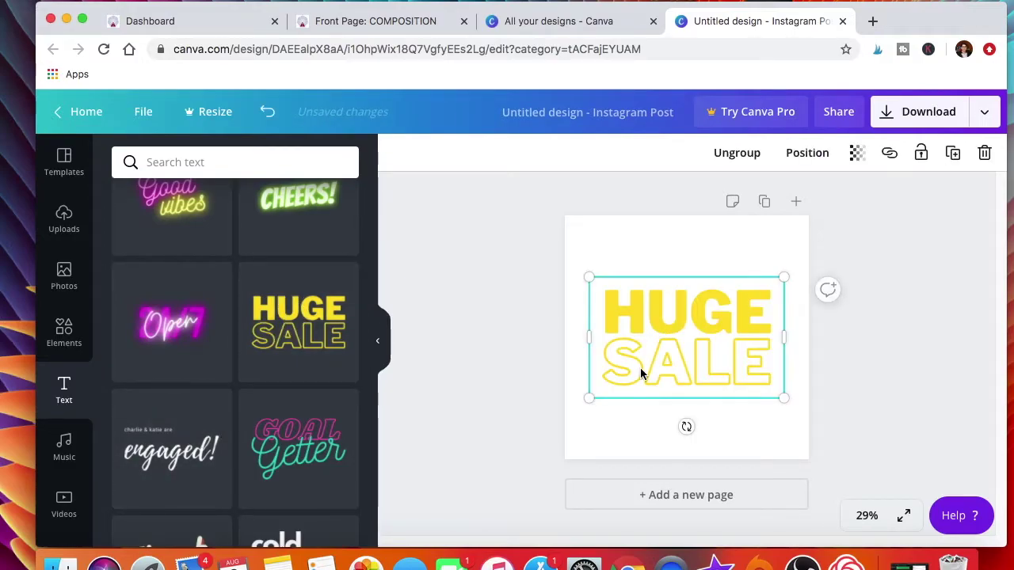
{"action": "left_click_drag", "start_coordinate": [784, 399], "coordinate": [815, 418]}
{"action": "left_click_drag", "start_coordinate": [730, 398], "coordinate": [707, 381]}
Replace HUGE with START and set its font size to 170.
{"action": "left_click", "coordinate": [678, 307]}
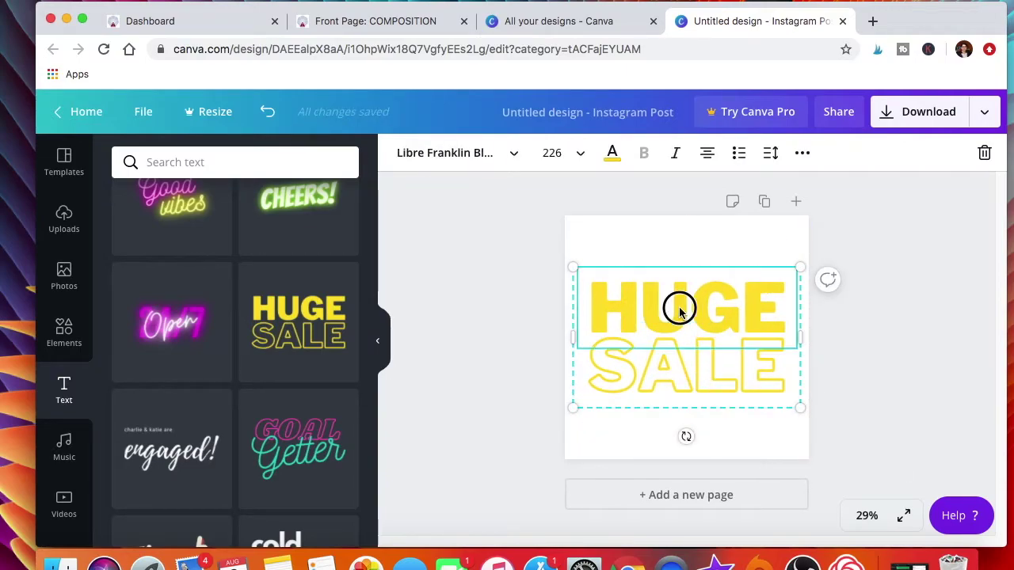
{"action": "double_click", "coordinate": [678, 308]}
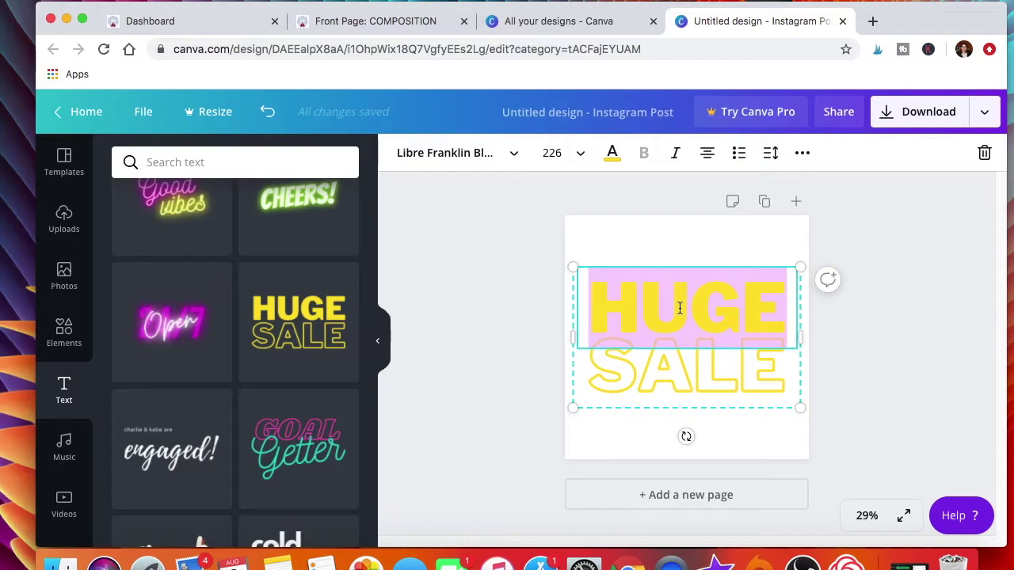
{"action": "type", "text": "START"}
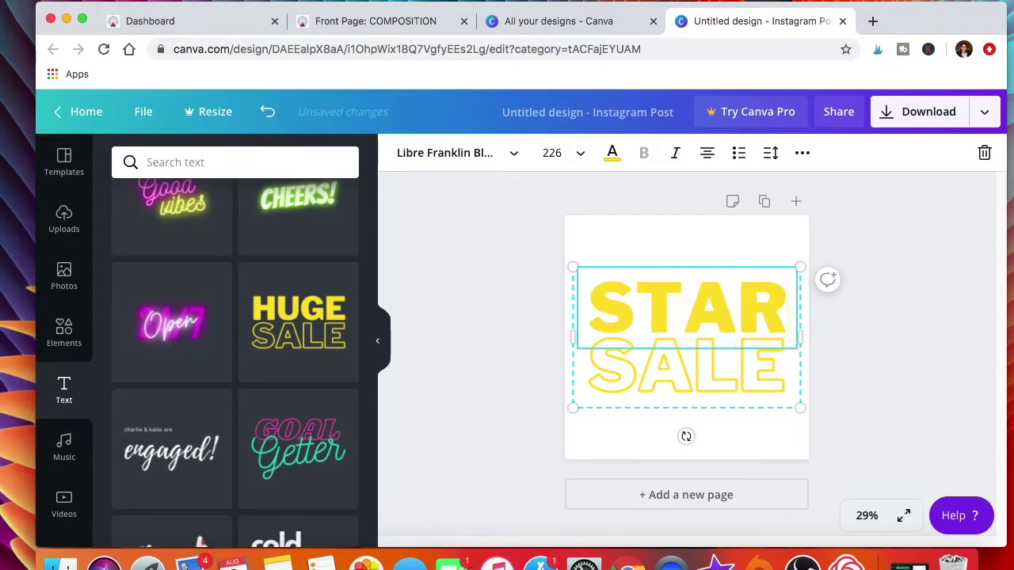
{"action": "triple_click", "coordinate": [632, 384]}
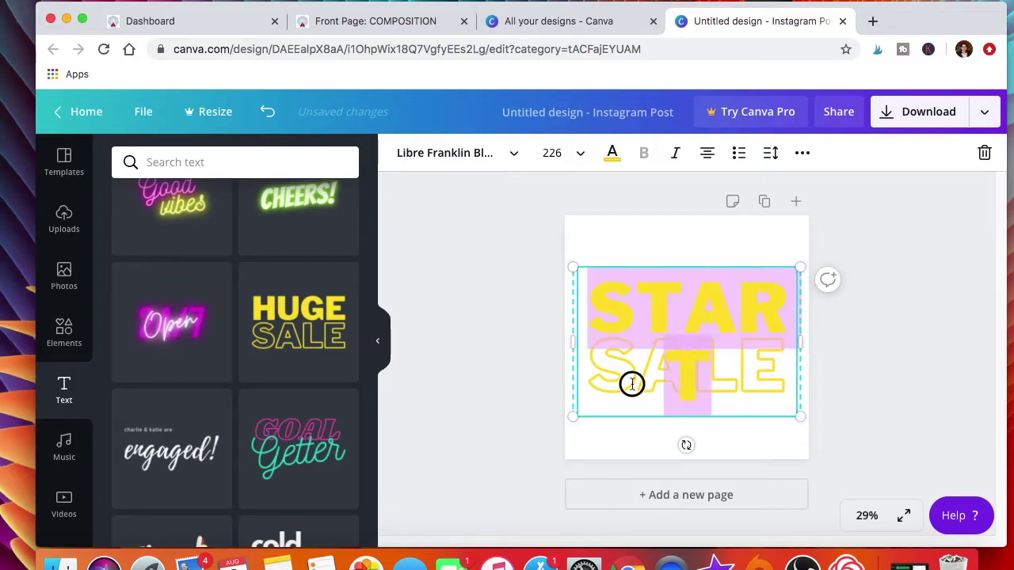
{"action": "left_click", "coordinate": [552, 153]}
{"action": "type", "text": "1"}
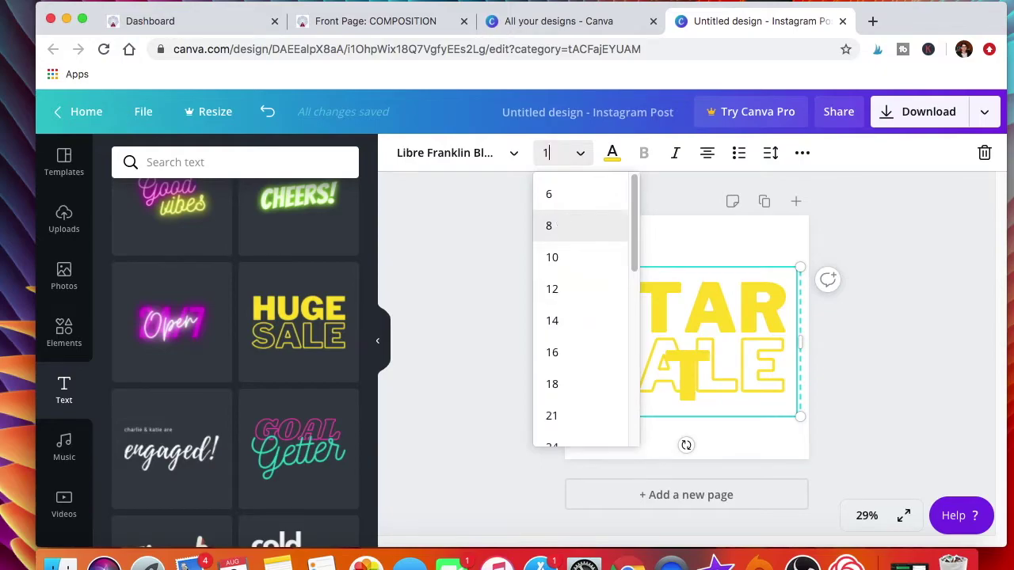
{"action": "type", "text": "70"}
{"action": "key", "text": "Return"}
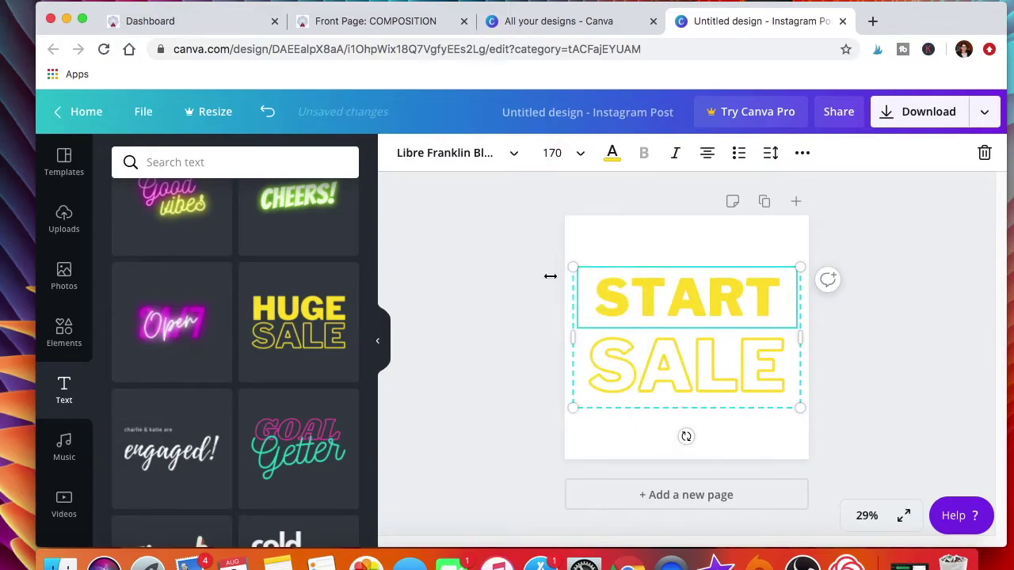
Change SALE to HERE and color both START and HERE the purple brand colour.
{"action": "left_click", "coordinate": [670, 357]}
{"action": "double_click", "coordinate": [670, 360]}
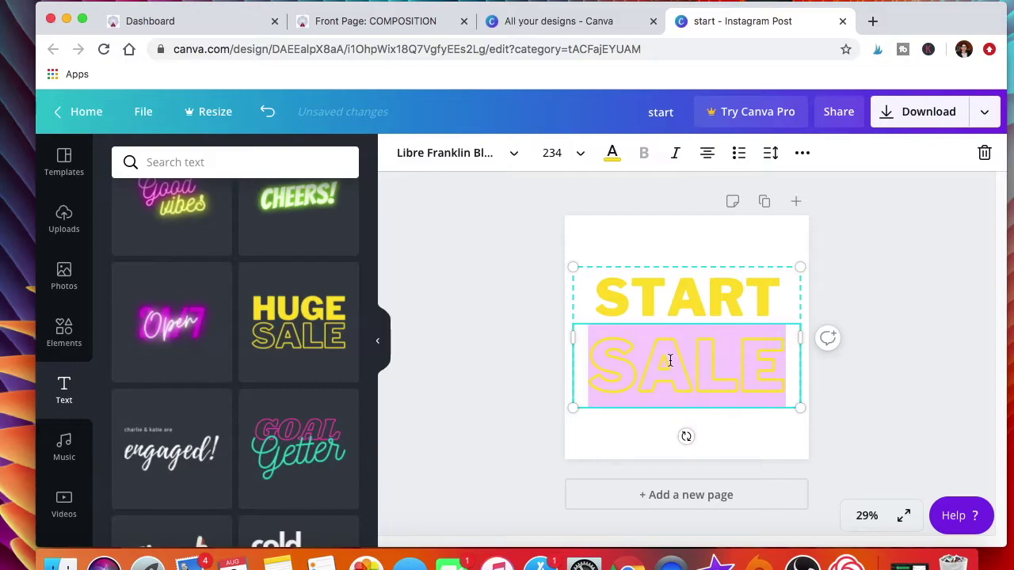
{"action": "type", "text": "HERE"}
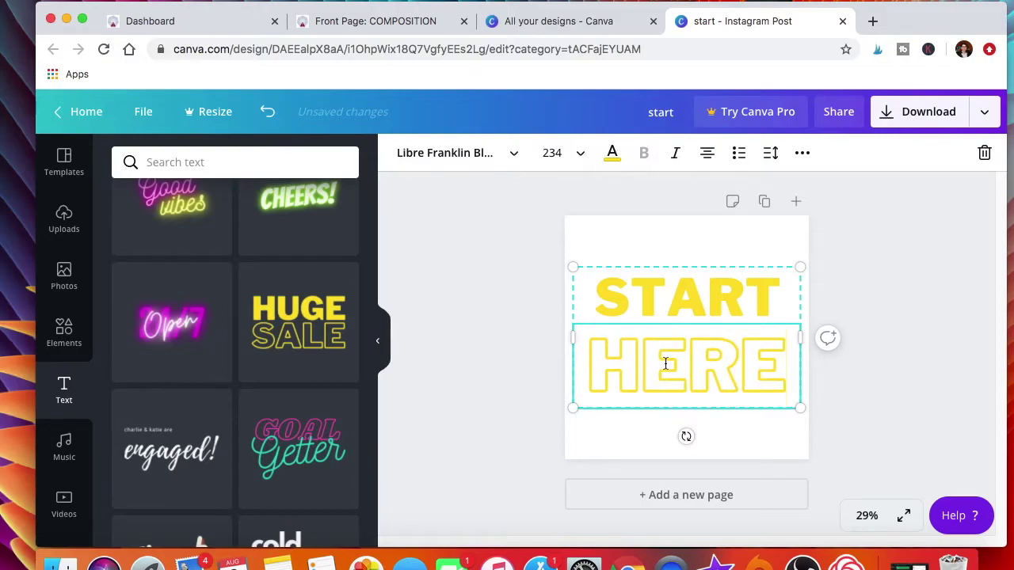
{"action": "left_click", "coordinate": [612, 153]}
{"action": "left_click", "coordinate": [139, 400]}
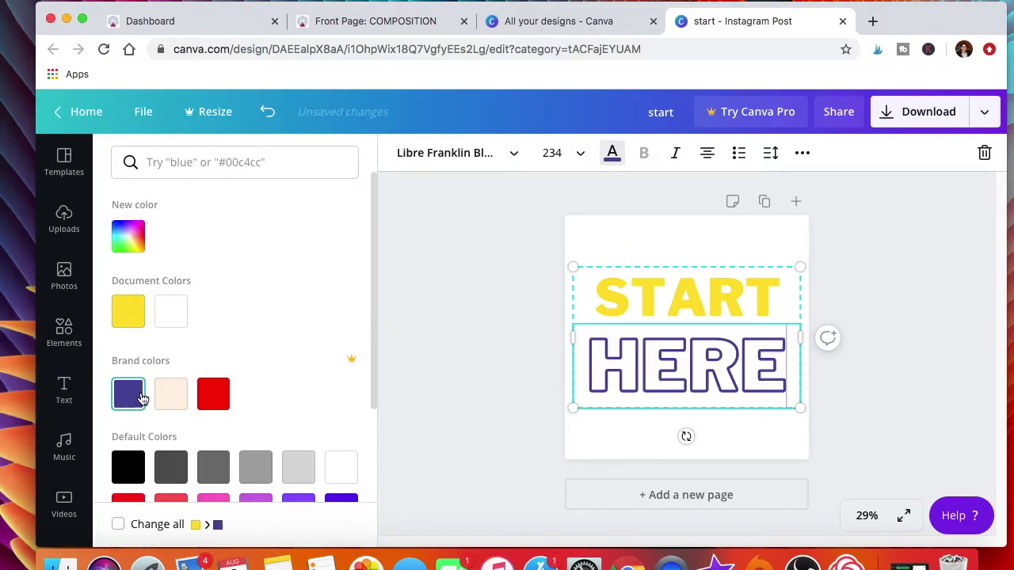
{"action": "left_click", "coordinate": [663, 296]}
{"action": "left_click", "coordinate": [127, 392]}
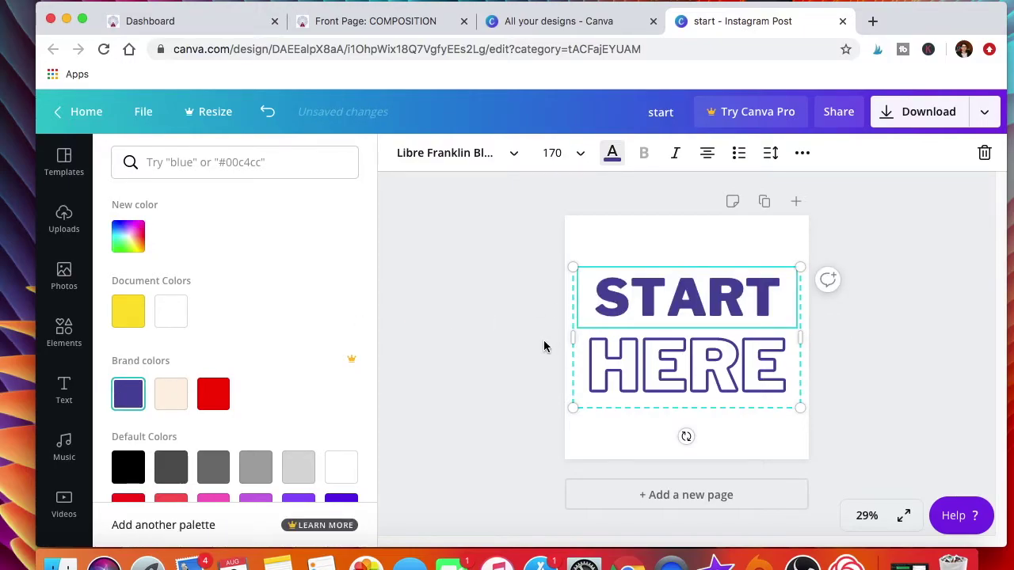
{"action": "key", "text": "Escape"}
{"action": "left_click", "coordinate": [523, 289]}
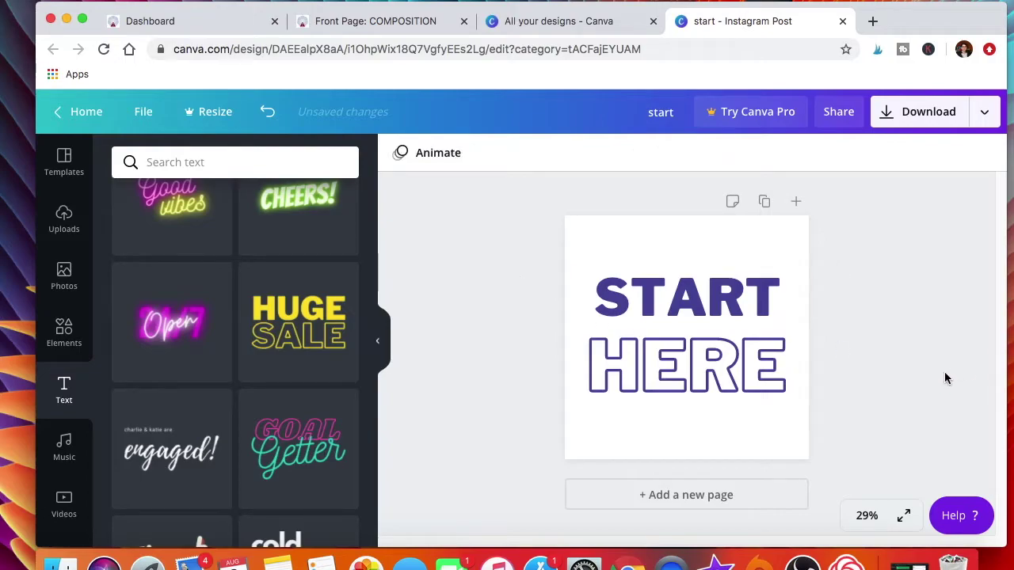
Check the download options with PNG as file type, then return to the Canvas front page editor.
{"action": "left_click", "coordinate": [923, 125]}
{"action": "left_click", "coordinate": [781, 226]}
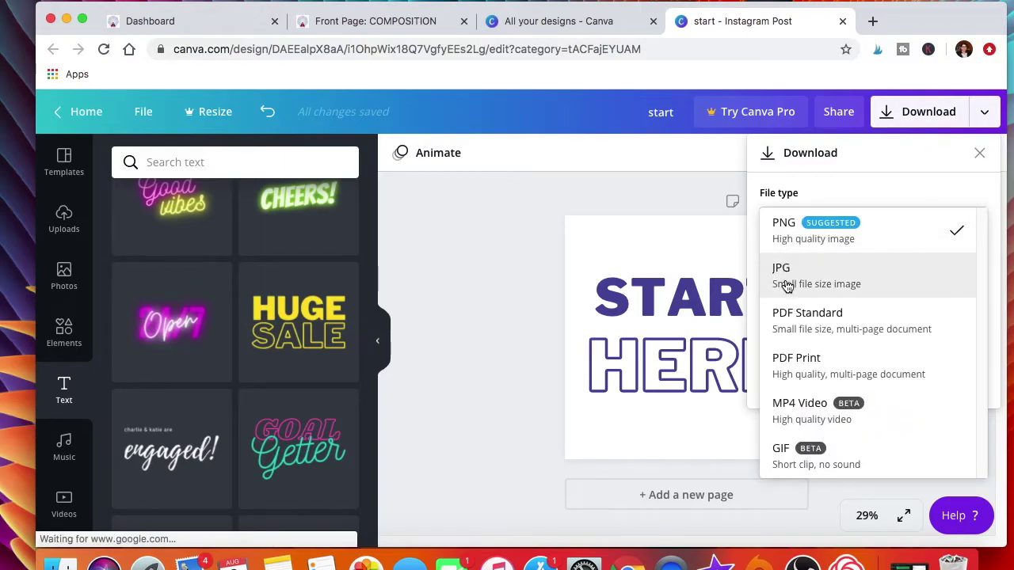
{"action": "left_click", "coordinate": [508, 303]}
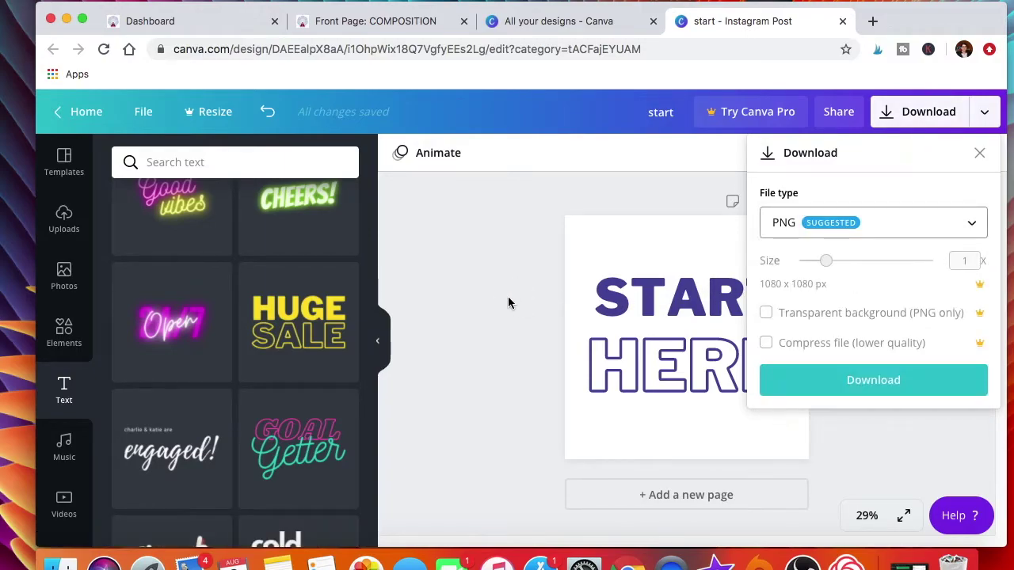
{"action": "left_click", "coordinate": [560, 31]}
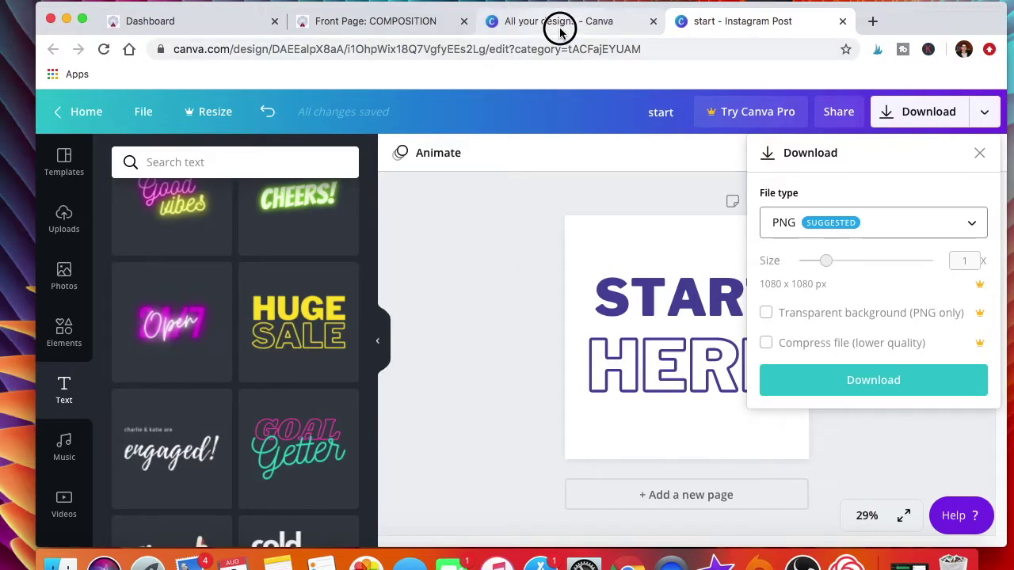
{"action": "left_click", "coordinate": [382, 25]}
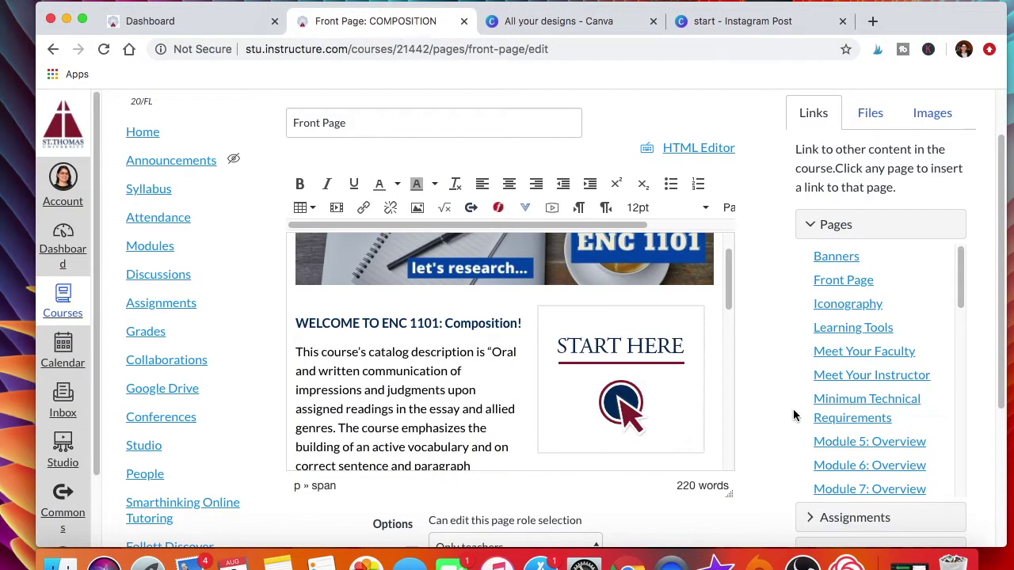
Show the Images sidebar and set new image uploads to go to course files.
{"action": "left_click", "coordinate": [917, 118]}
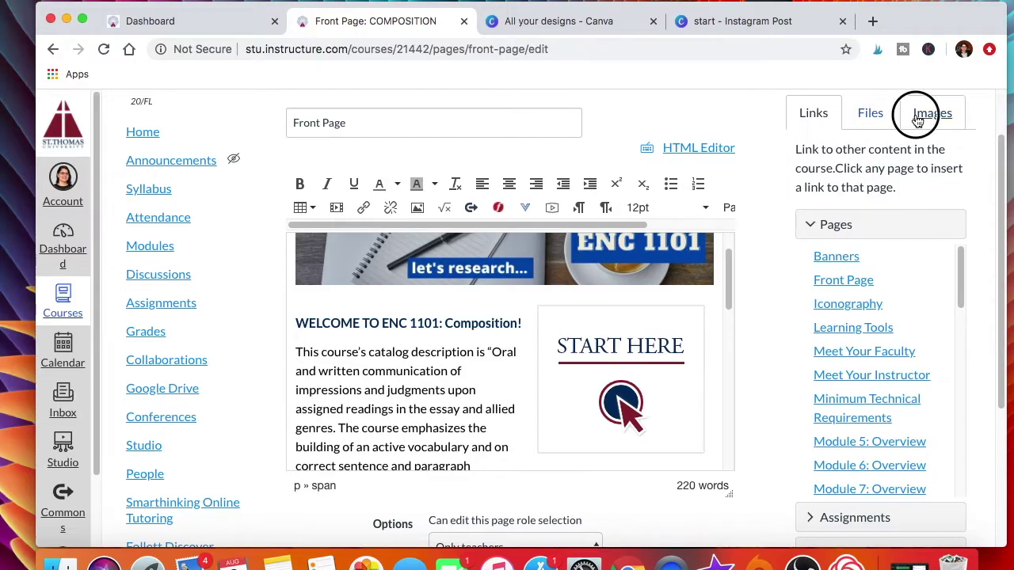
{"action": "left_click", "coordinate": [850, 252]}
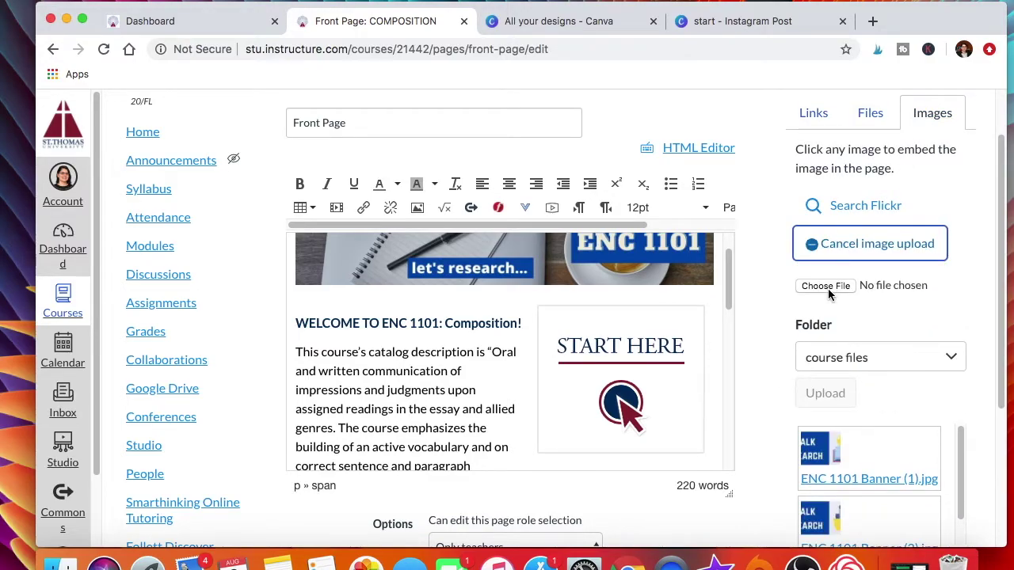
{"action": "left_click", "coordinate": [828, 353]}
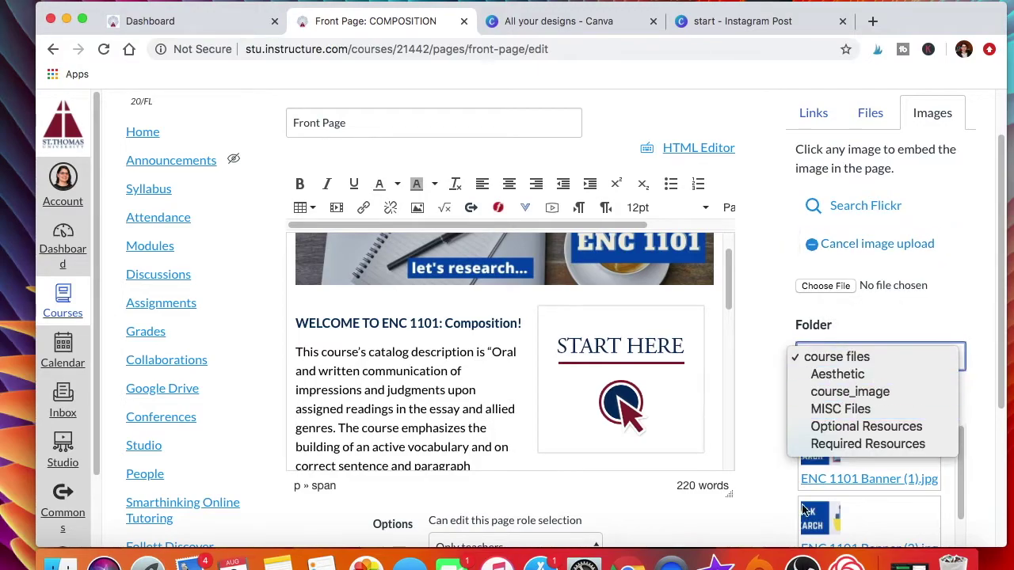
{"action": "left_click", "coordinate": [931, 327]}
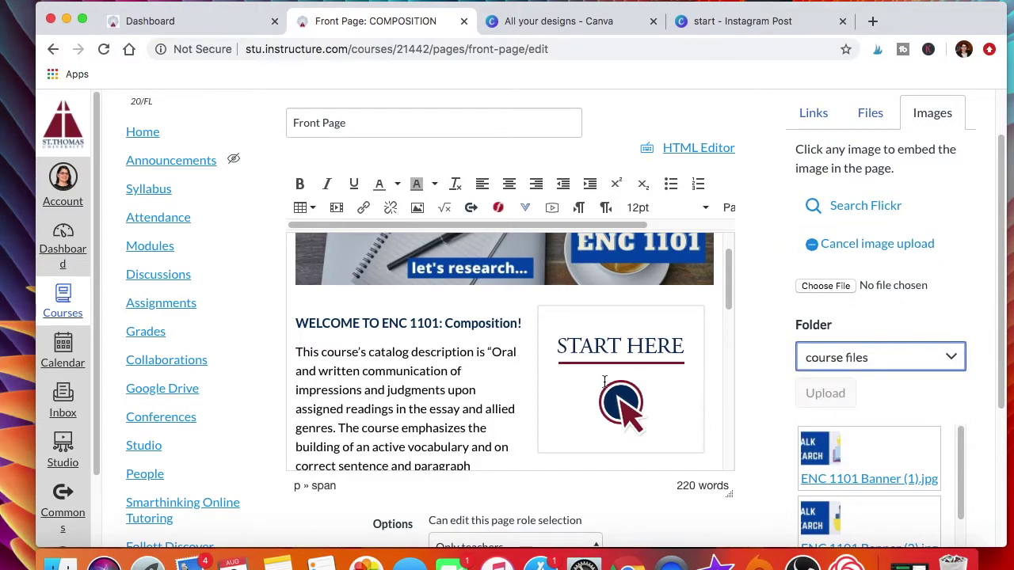
Place the cursor on the empty line between paragraphs and open the Embed Image dialog.
{"action": "left_click", "coordinate": [428, 384]}
{"action": "scroll", "coordinate": [428, 379], "scroll_direction": "down", "scroll_amount": 5}
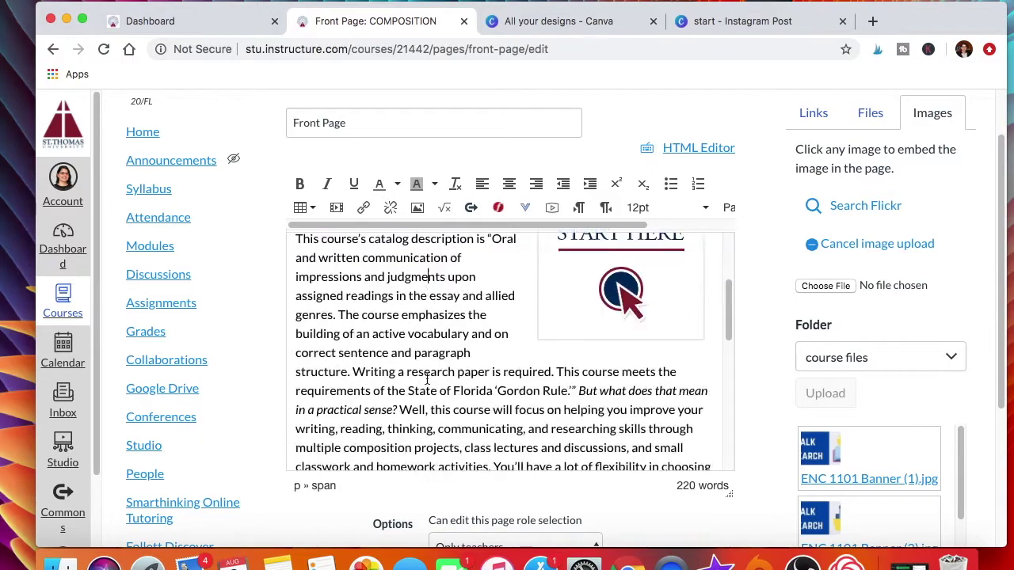
{"action": "scroll", "coordinate": [428, 379], "scroll_direction": "down", "scroll_amount": 2}
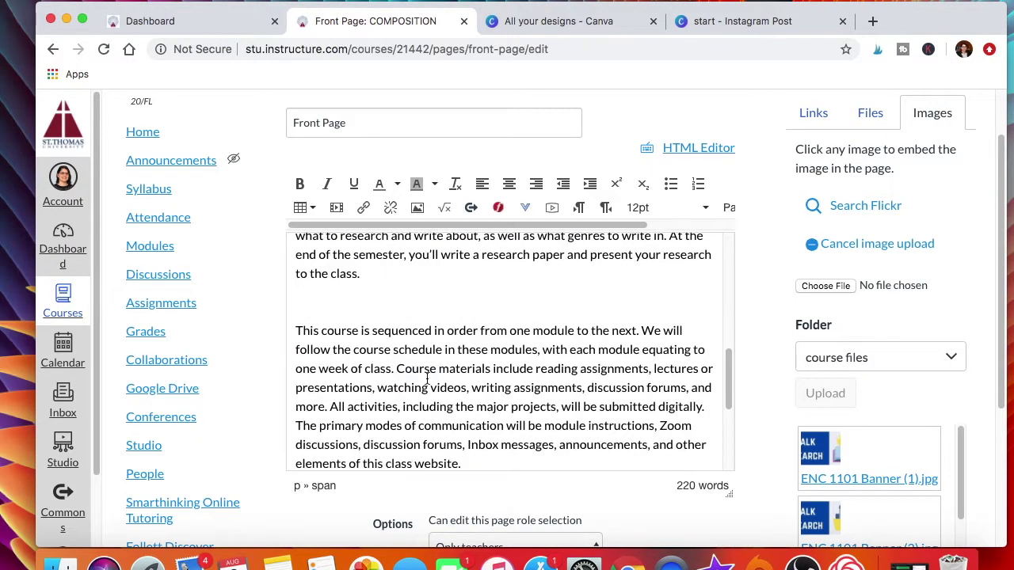
{"action": "left_click", "coordinate": [321, 299]}
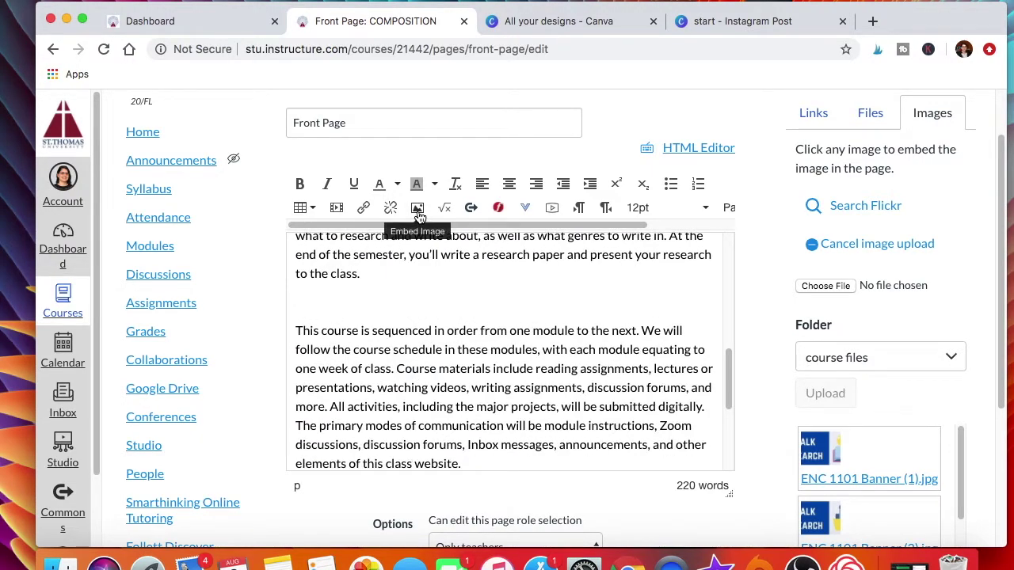
{"action": "left_click", "coordinate": [417, 209]}
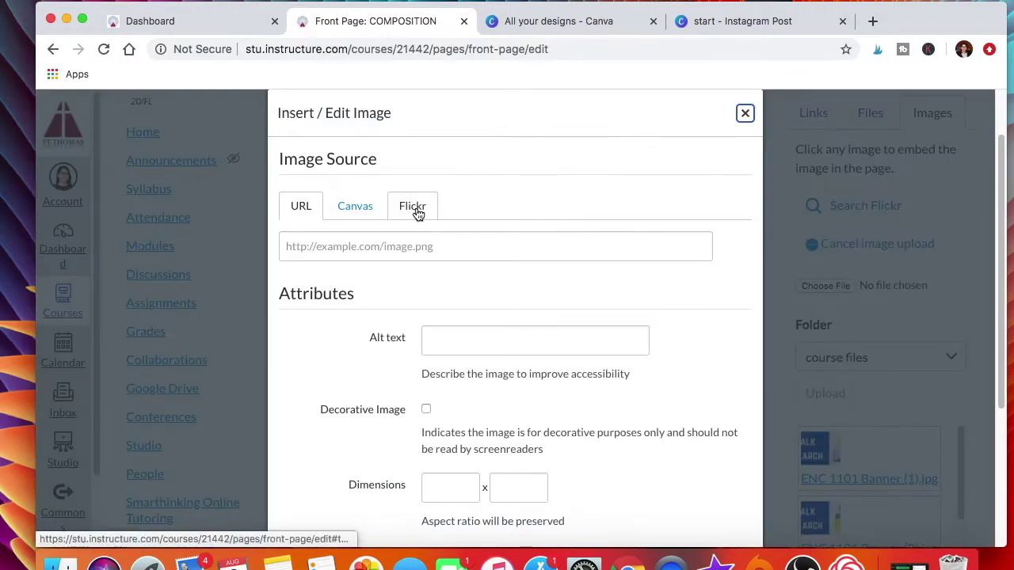
Close the Insert / Edit Image dialog without inserting, then select the START HERE image and view course links.
{"action": "left_click", "coordinate": [353, 206]}
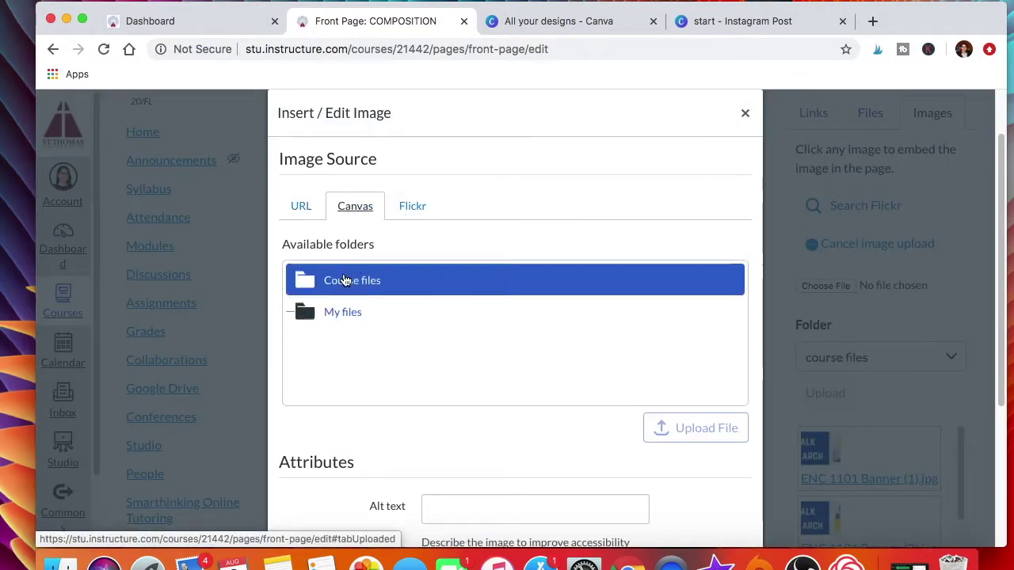
{"action": "left_click", "coordinate": [744, 114]}
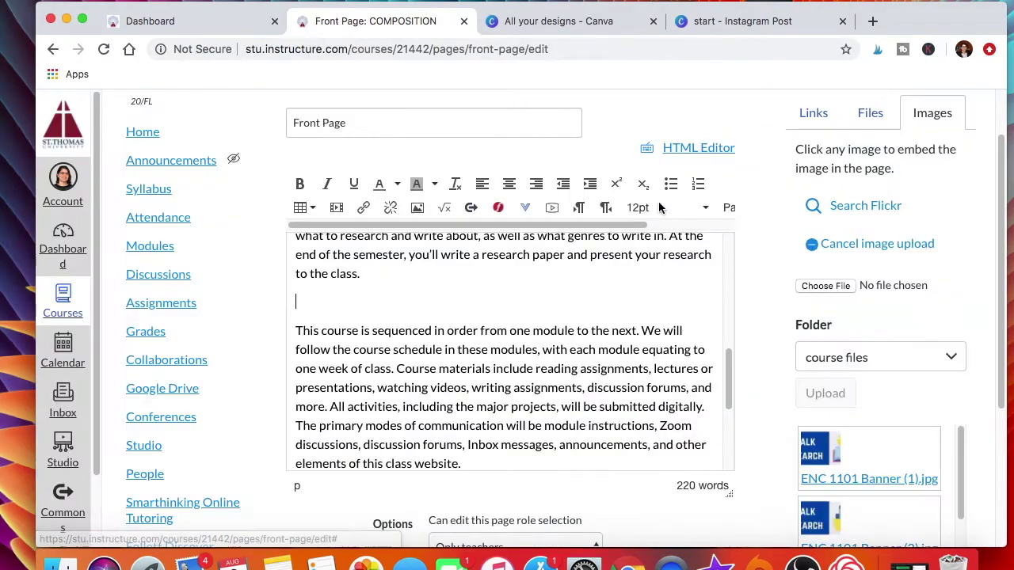
{"action": "scroll", "coordinate": [538, 329], "scroll_direction": "up", "scroll_amount": 10}
{"action": "scroll", "coordinate": [538, 328], "scroll_direction": "down", "scroll_amount": 1}
{"action": "left_click", "coordinate": [540, 329]}
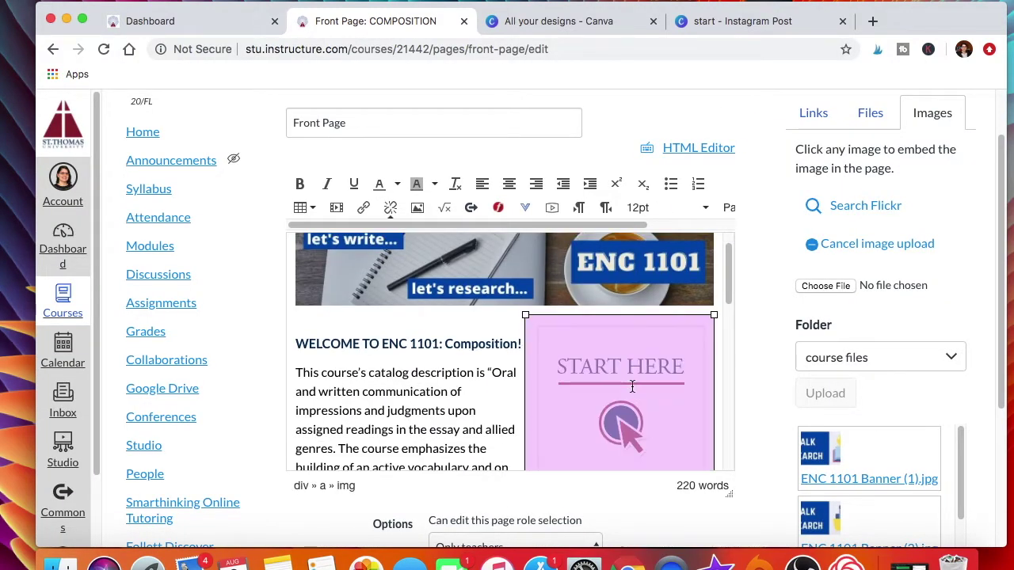
{"action": "left_click", "coordinate": [813, 113]}
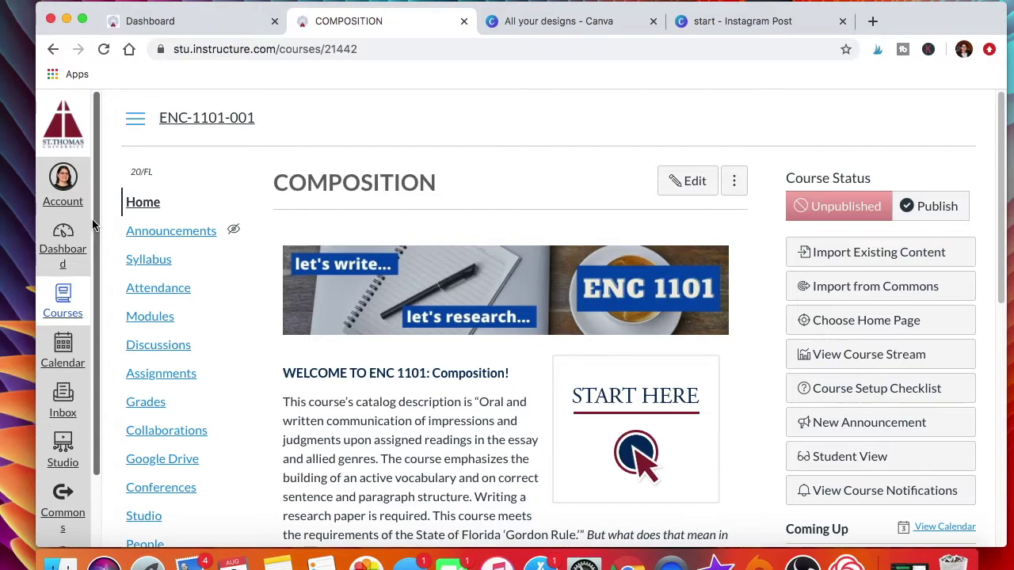
From People, go to the Groups tab and start a new group set, ready to name it.
{"action": "scroll", "coordinate": [140, 362], "scroll_direction": "down", "scroll_amount": 2}
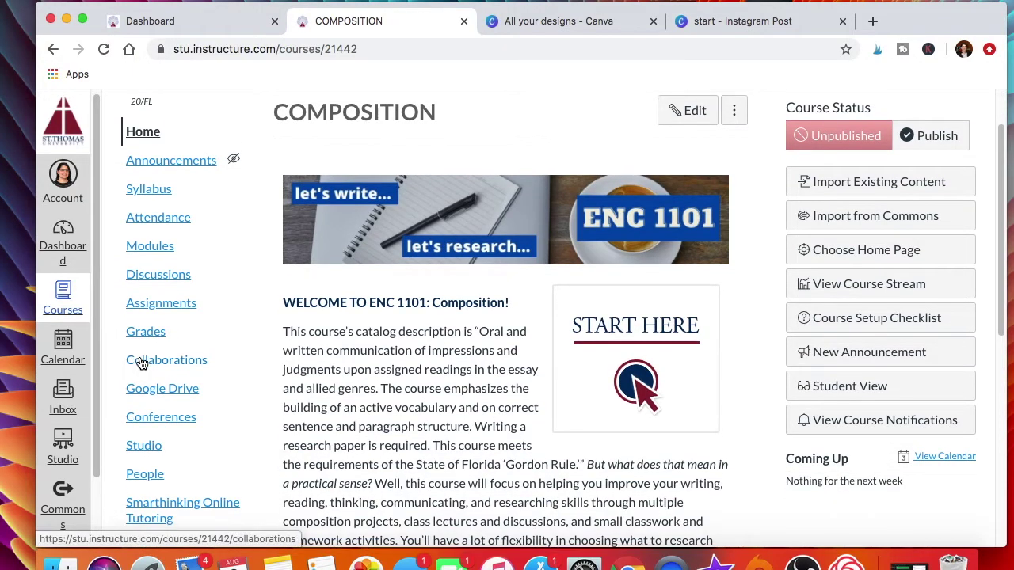
{"action": "scroll", "coordinate": [140, 361], "scroll_direction": "down", "scroll_amount": 1}
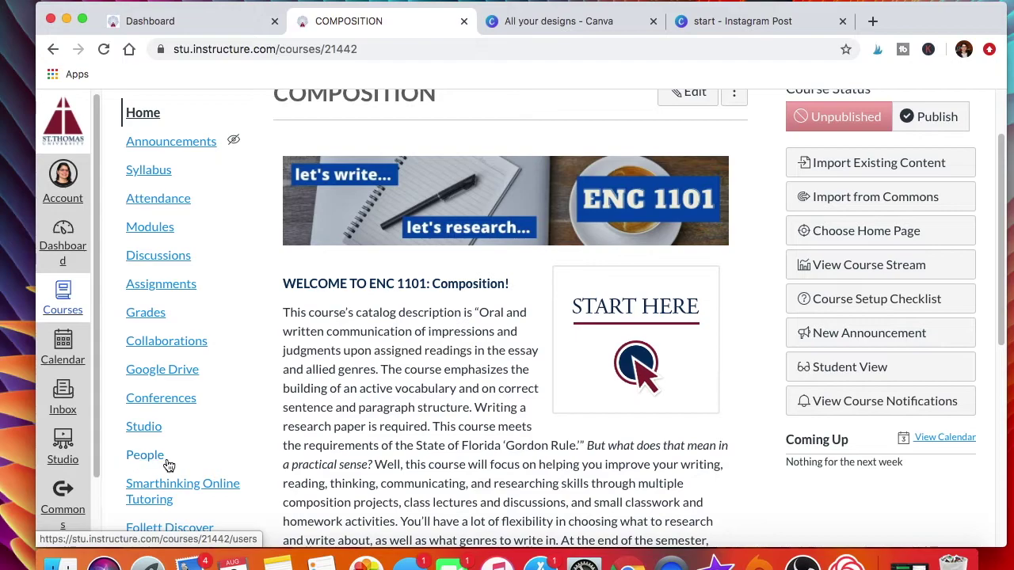
{"action": "left_click", "coordinate": [142, 463]}
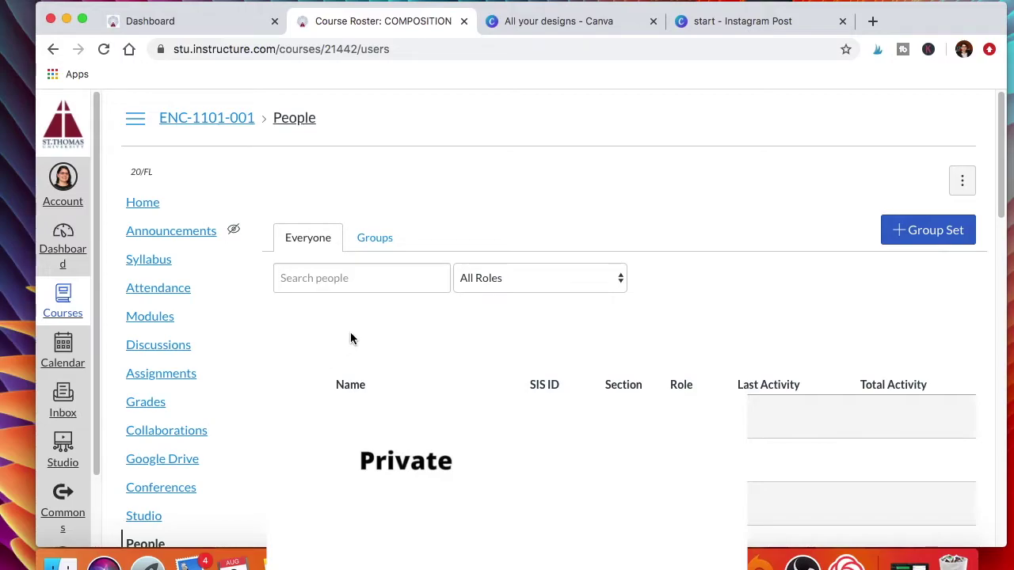
{"action": "left_click", "coordinate": [373, 245]}
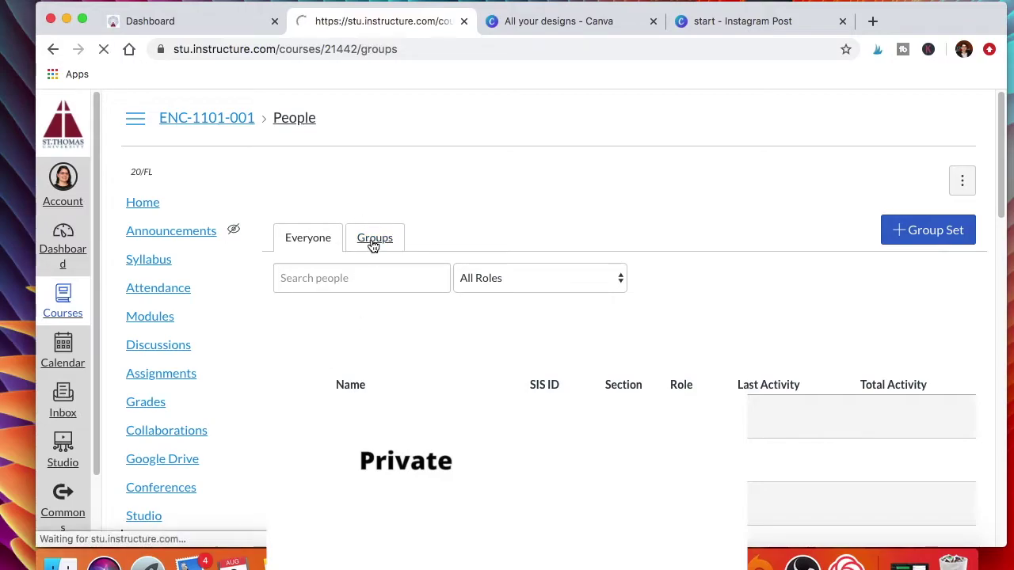
{"action": "left_click", "coordinate": [921, 190]}
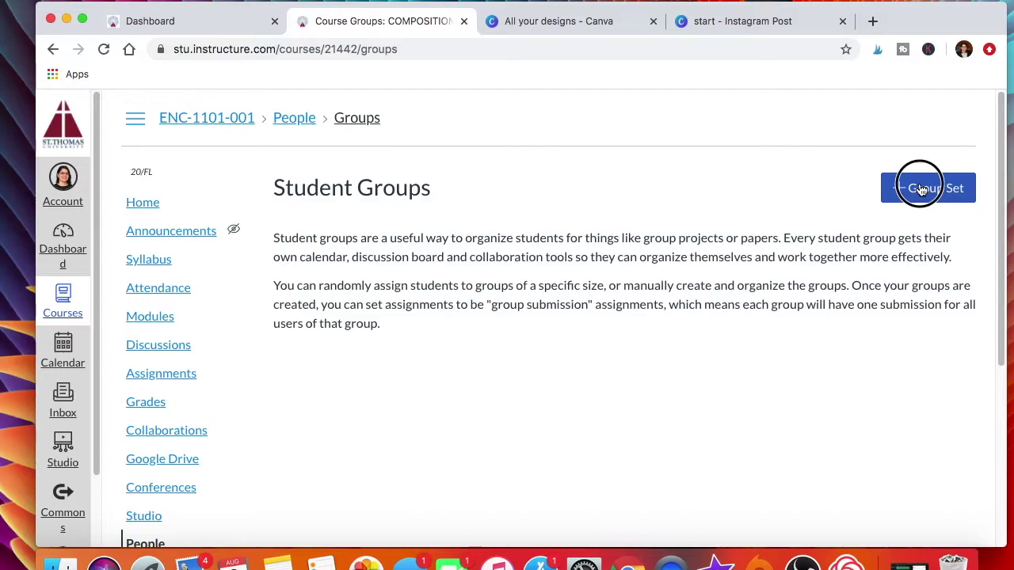
{"action": "left_click", "coordinate": [605, 214]}
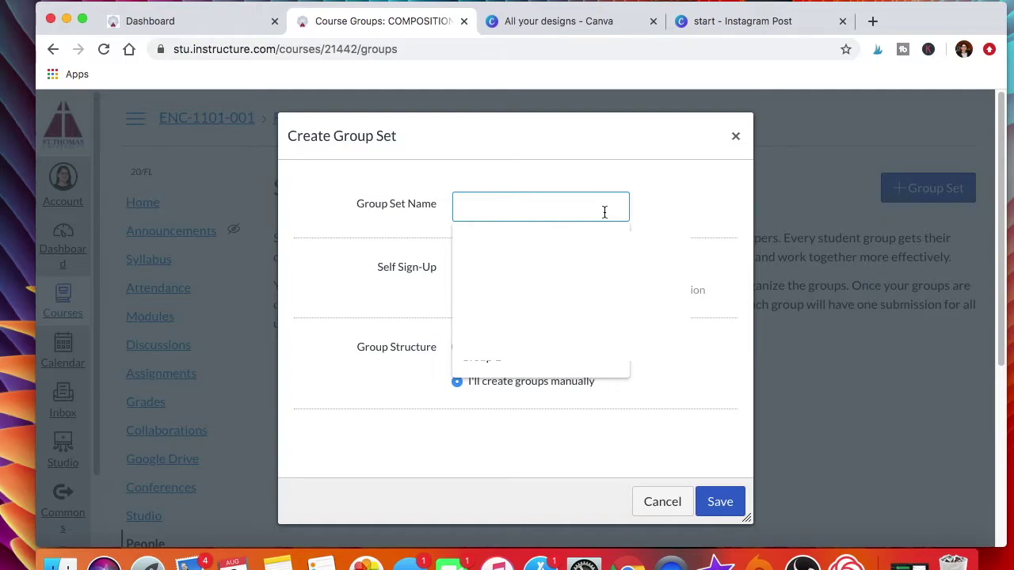
Name the group set Topic, split students into 5 groups, and require same section.
{"action": "type", "text": "Topic"}
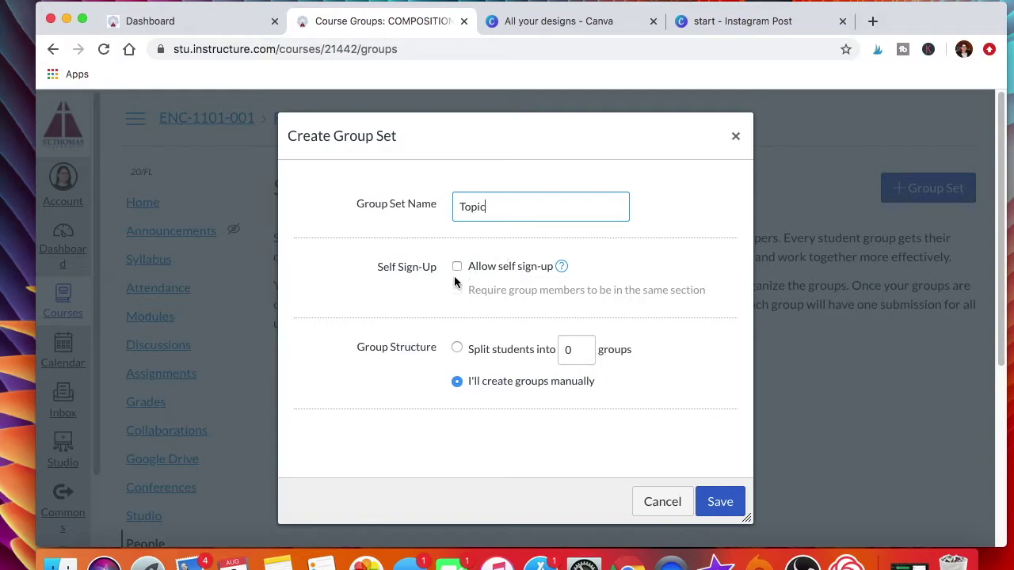
{"action": "left_click", "coordinate": [457, 350]}
{"action": "left_click", "coordinate": [589, 349]}
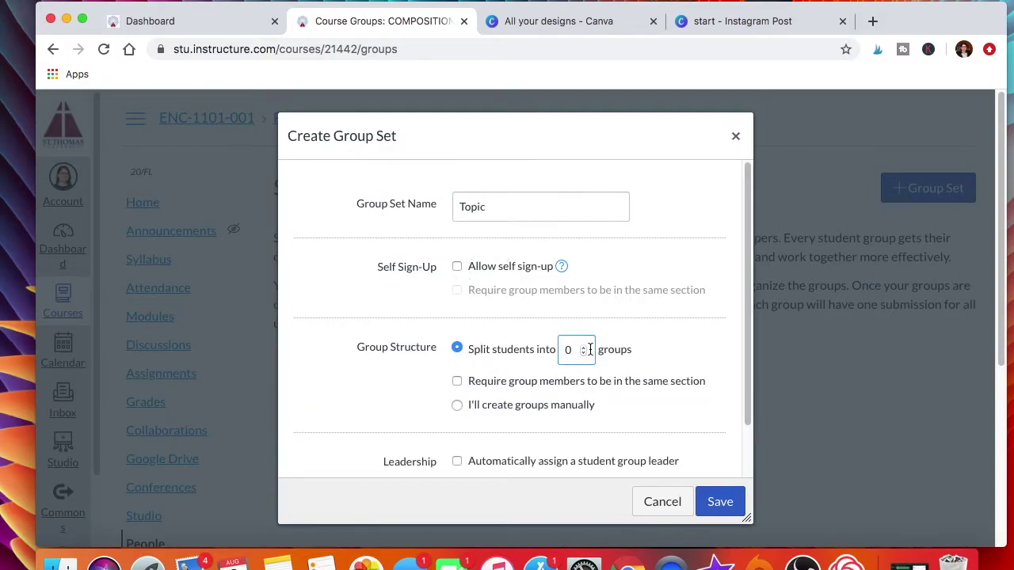
{"action": "key", "text": "BackSpace"}
{"action": "type", "text": "5"}
{"action": "left_click", "coordinate": [458, 384]}
Confirm the automatic split, save the Topic set, and review groups Topic 1–5.
{"action": "scroll", "coordinate": [475, 394], "scroll_direction": "down", "scroll_amount": 1}
{"action": "left_click", "coordinate": [456, 384]}
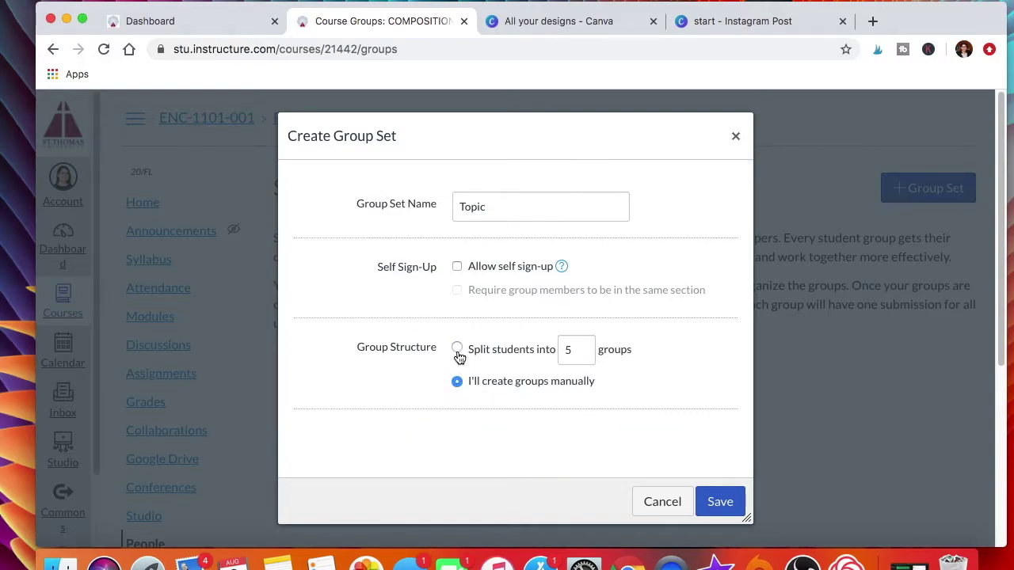
{"action": "left_click", "coordinate": [457, 350]}
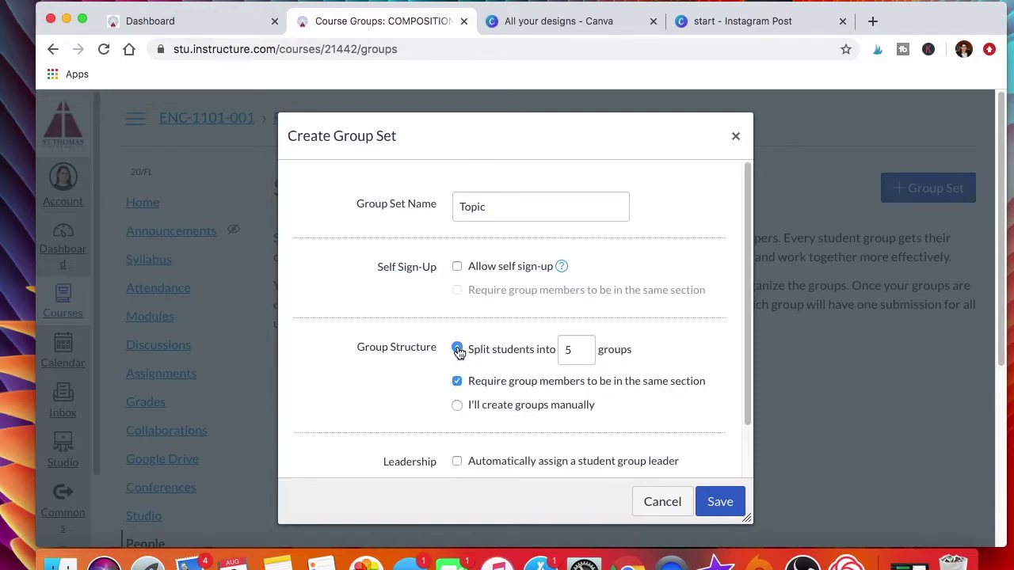
{"action": "scroll", "coordinate": [438, 396], "scroll_direction": "down", "scroll_amount": 1}
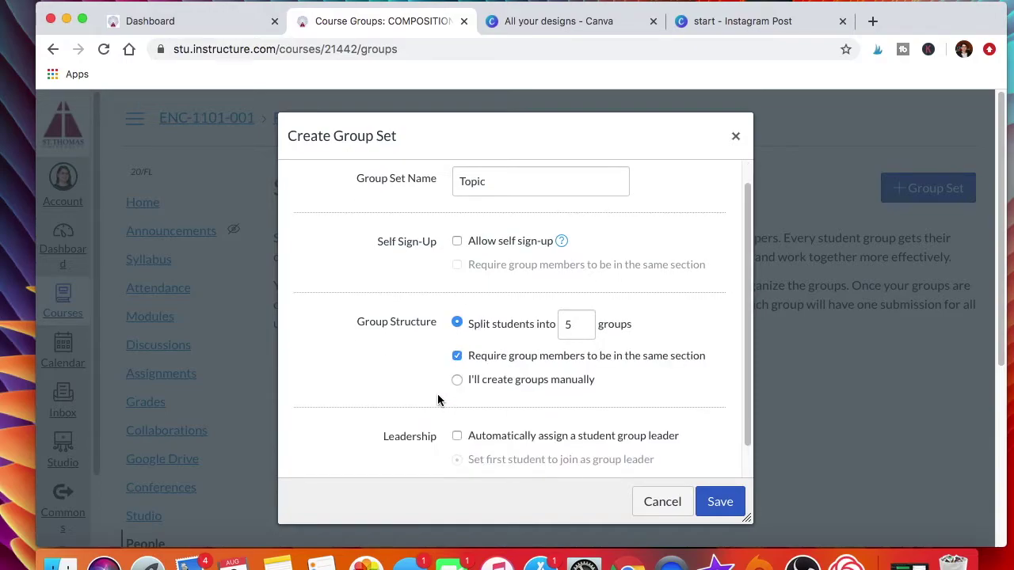
{"action": "scroll", "coordinate": [438, 396], "scroll_direction": "down", "scroll_amount": 2}
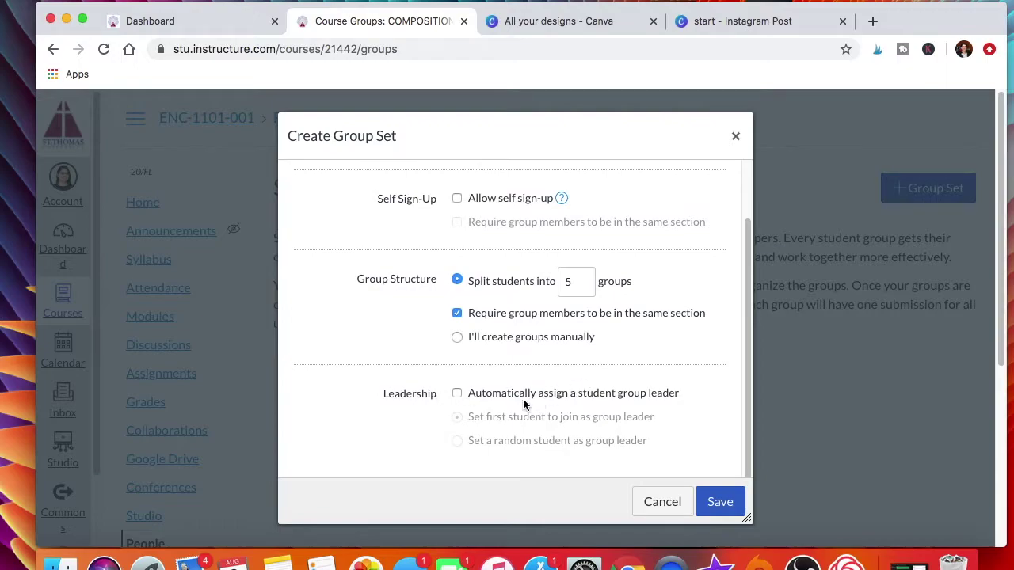
{"action": "left_click", "coordinate": [722, 504]}
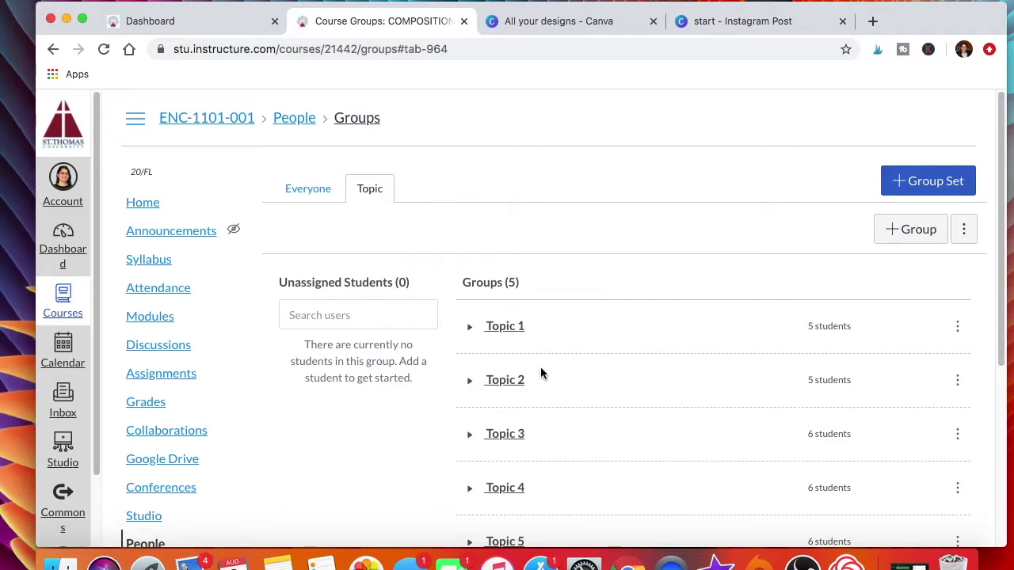
{"action": "scroll", "coordinate": [540, 373], "scroll_direction": "down", "scroll_amount": 1}
{"action": "scroll", "coordinate": [540, 373], "scroll_direction": "down", "scroll_amount": 3}
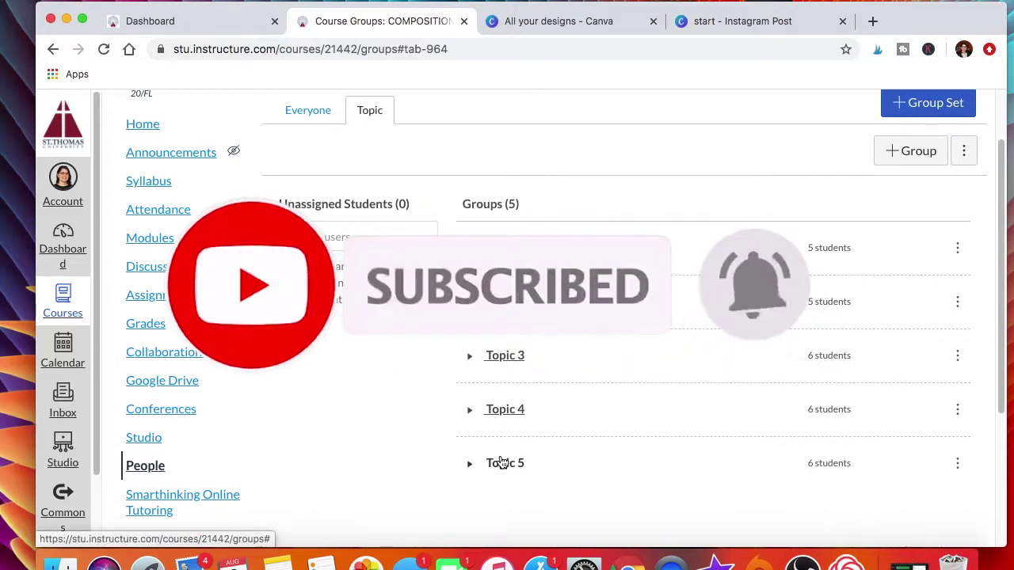
{"action": "scroll", "coordinate": [502, 462], "scroll_direction": "up", "scroll_amount": 1}
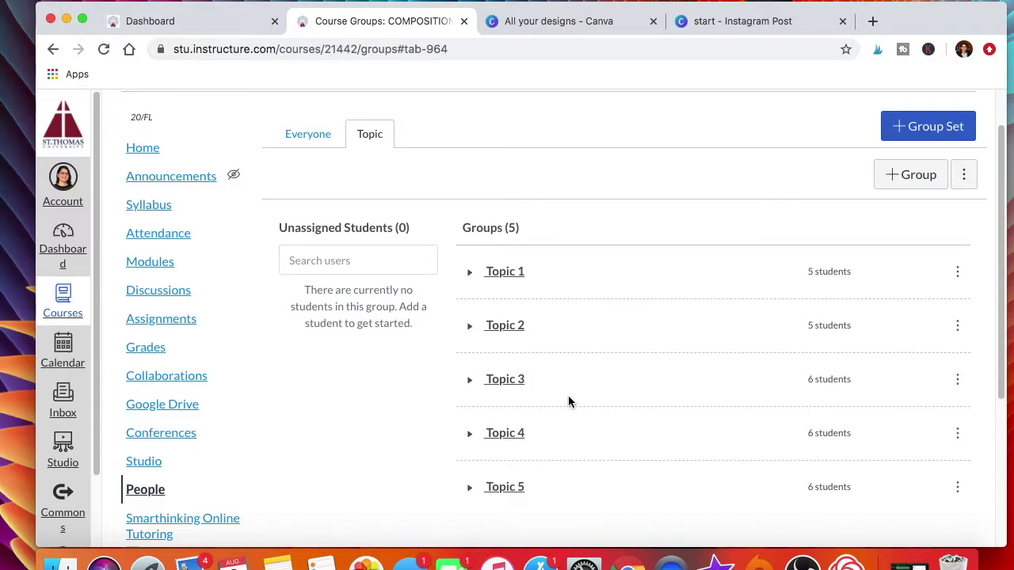
{"action": "scroll", "coordinate": [567, 400], "scroll_direction": "up", "scroll_amount": 2}
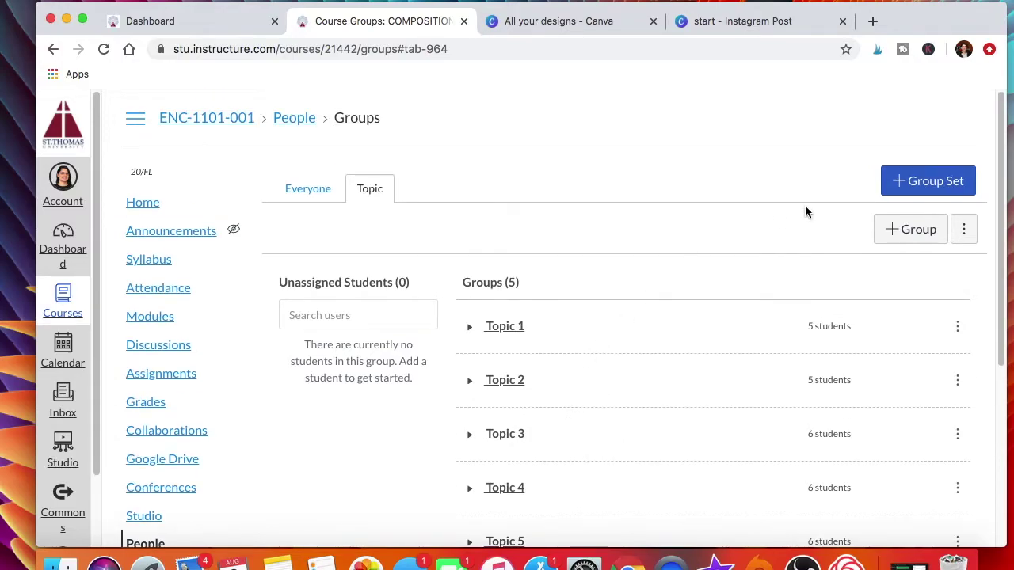
Create a manual group set named Unit 1 Prep Activity.
{"action": "left_click", "coordinate": [934, 188]}
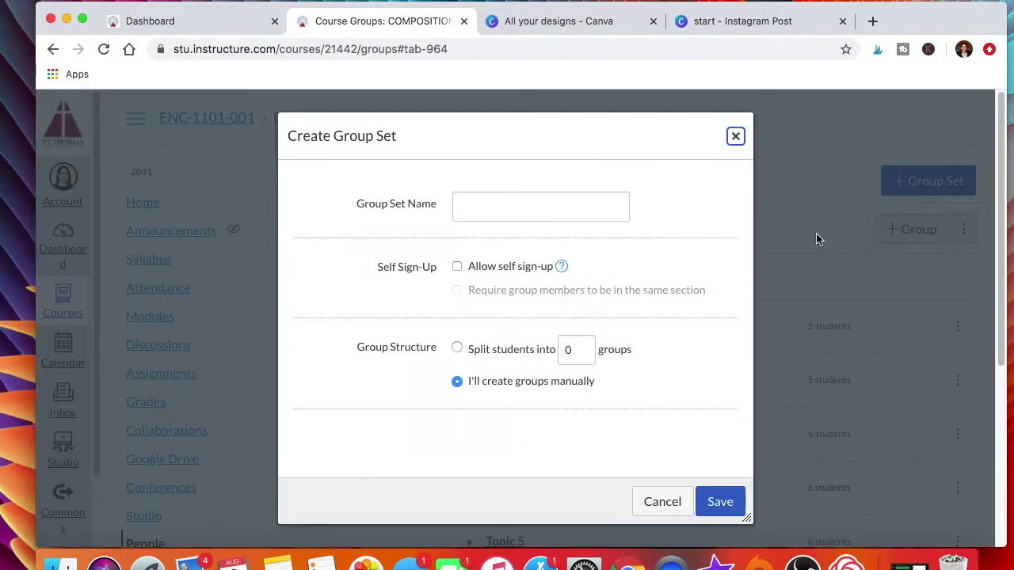
{"action": "left_click", "coordinate": [517, 209]}
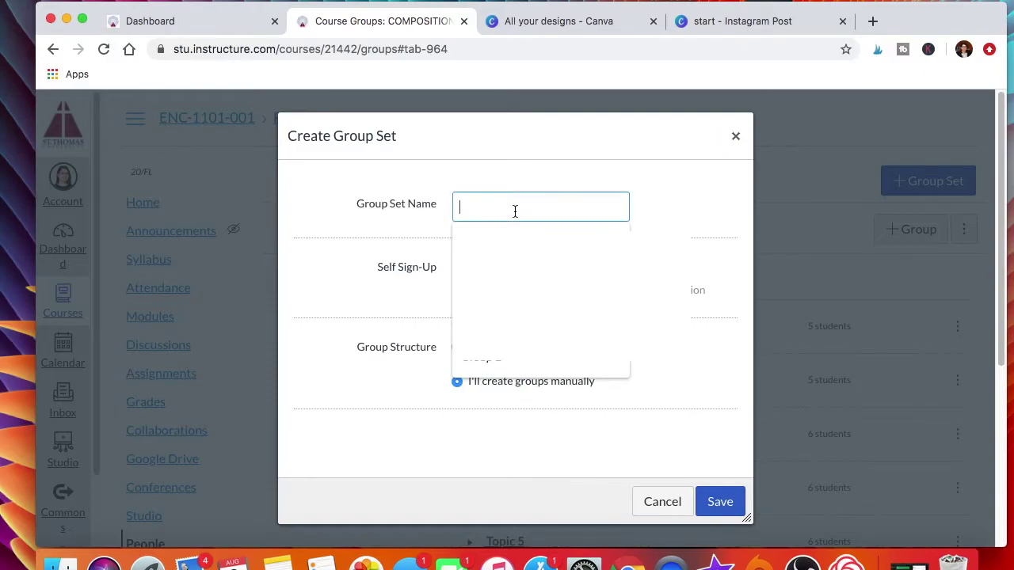
{"action": "type", "text": "Unit 1 Prep Acto"}
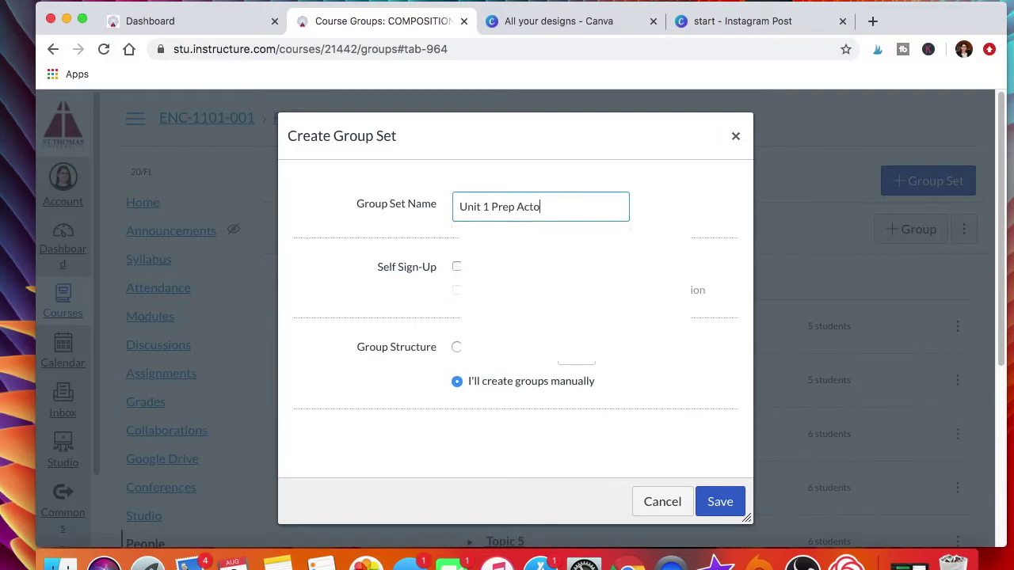
{"action": "key", "text": "BackSpace"}
{"action": "type", "text": "ivity"}
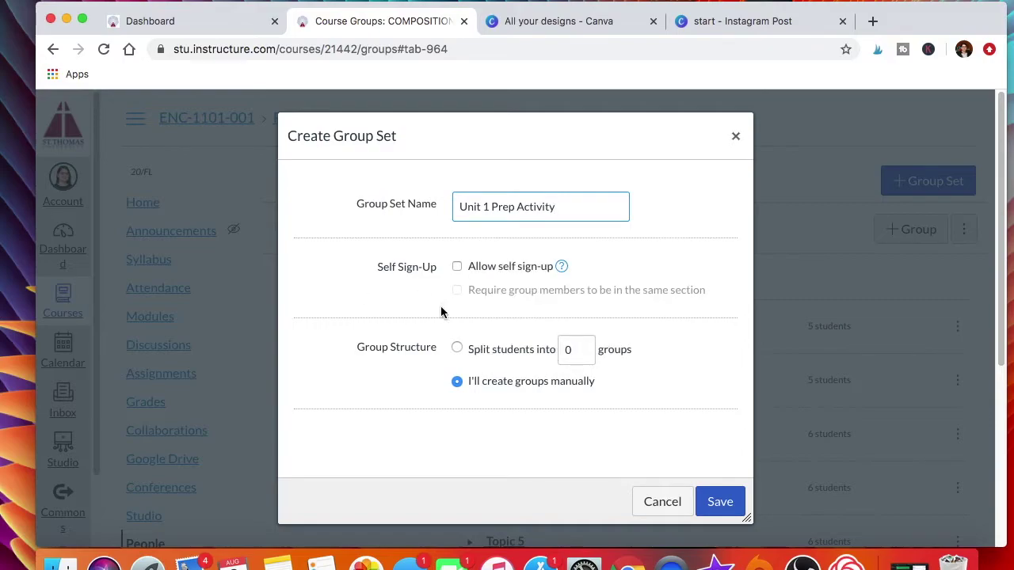
{"action": "left_click", "coordinate": [719, 501]}
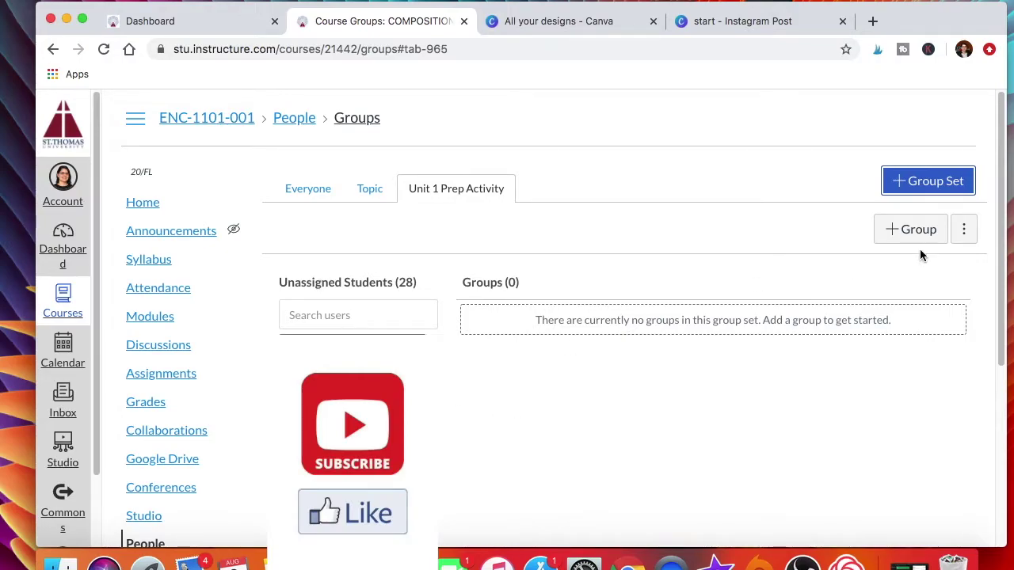
Add an empty group named Group 1 to the Unit 1 Prep Activity set.
{"action": "left_click", "coordinate": [911, 229]}
{"action": "left_click", "coordinate": [459, 297]}
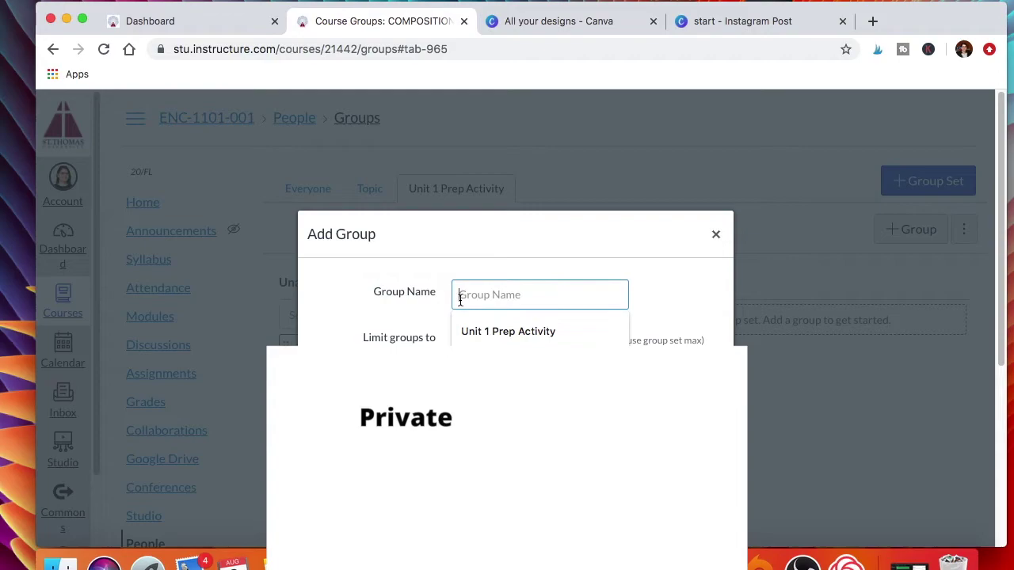
{"action": "type", "text": "g"}
{"action": "key", "text": "BackSpace"}
{"action": "type", "text": "Group 1"}
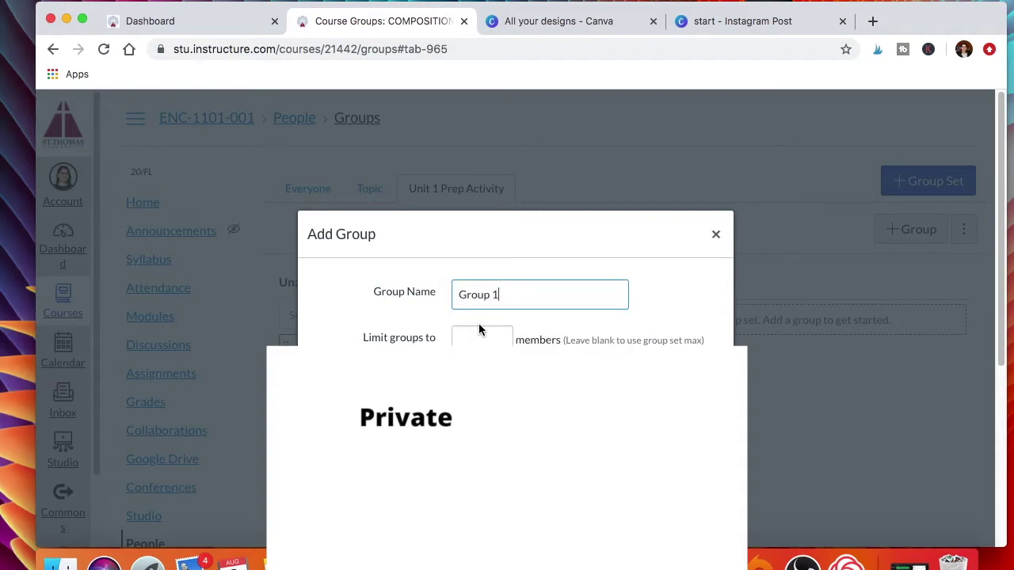
{"action": "key", "text": "Return"}
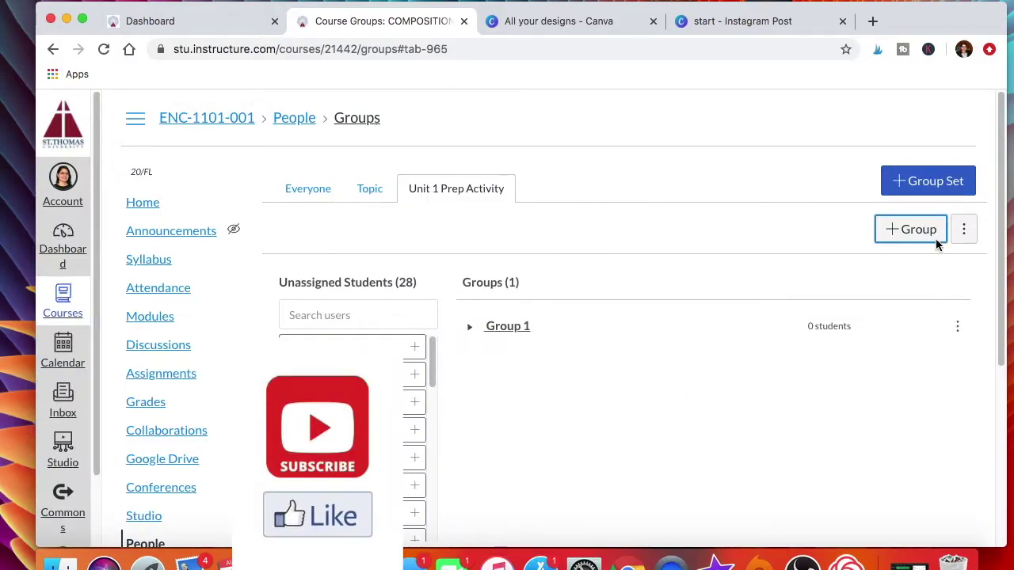
Start assigning an unassigned student, cancel it, and view the set's options.
{"action": "left_click", "coordinate": [416, 351]}
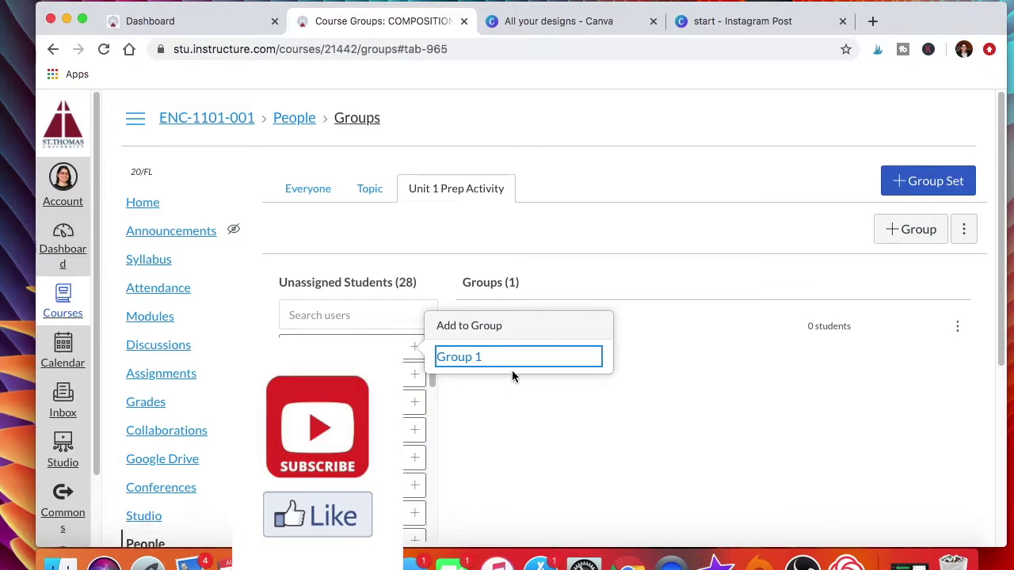
{"action": "left_click", "coordinate": [690, 390]}
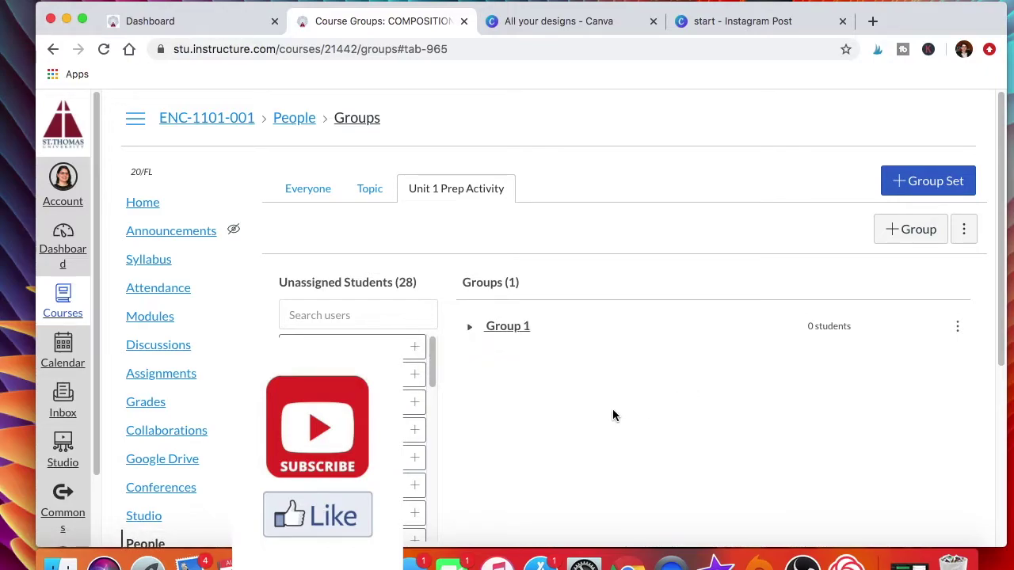
{"action": "left_click", "coordinate": [964, 231]}
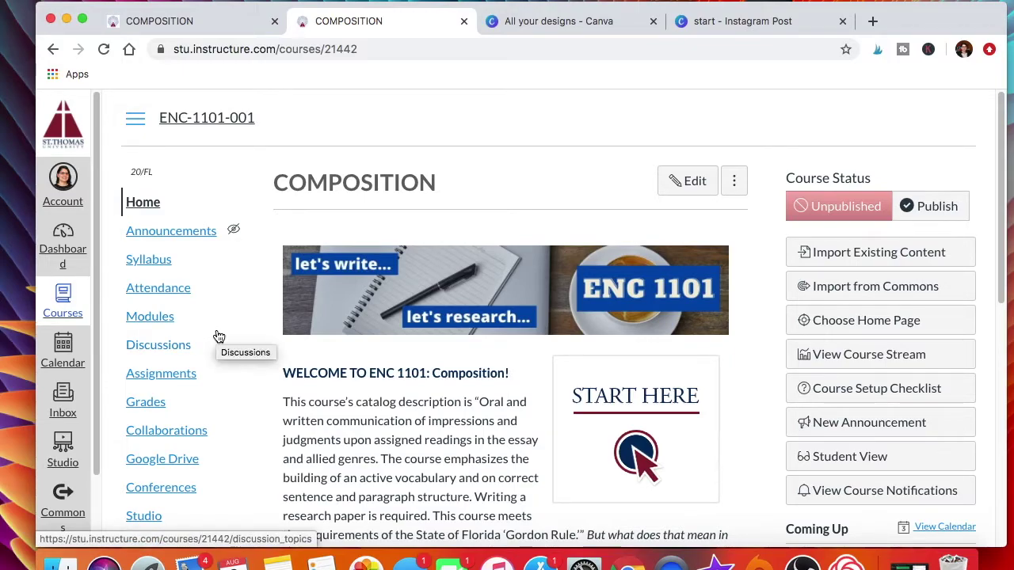
Choose Copy To from the Unit 1 Project: Exploratory Research assignment's menu.
{"action": "left_click", "coordinate": [155, 380]}
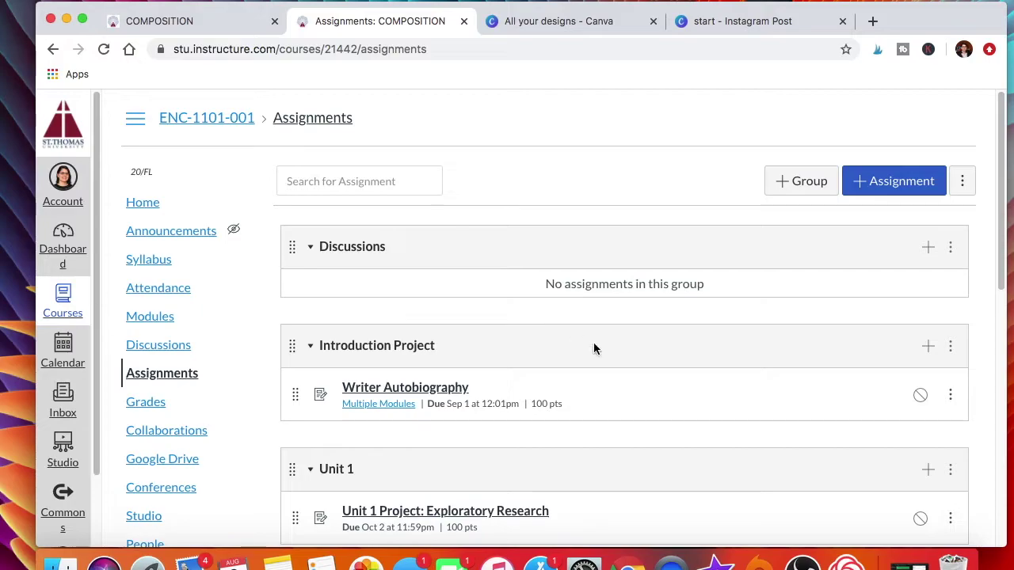
{"action": "scroll", "coordinate": [640, 371], "scroll_direction": "down", "scroll_amount": 2}
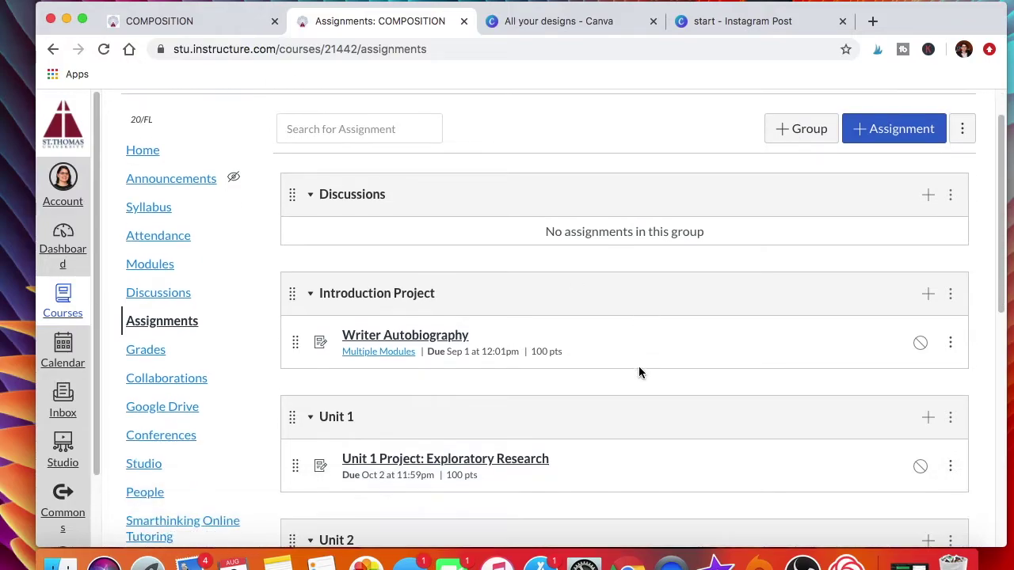
{"action": "scroll", "coordinate": [639, 371], "scroll_direction": "down", "scroll_amount": 3}
{"action": "left_click", "coordinate": [952, 354]}
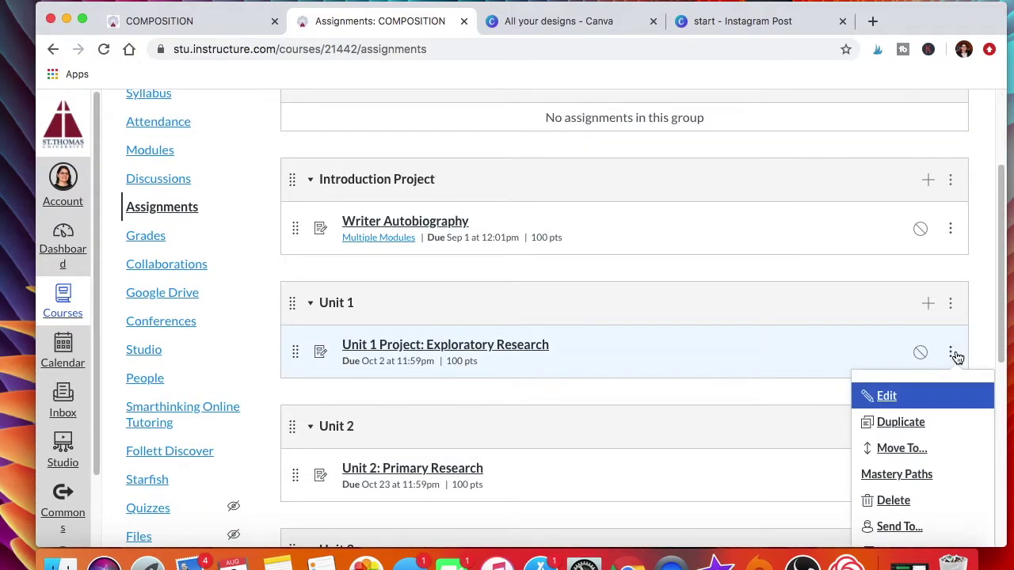
{"action": "scroll", "coordinate": [955, 356], "scroll_direction": "down", "scroll_amount": 4}
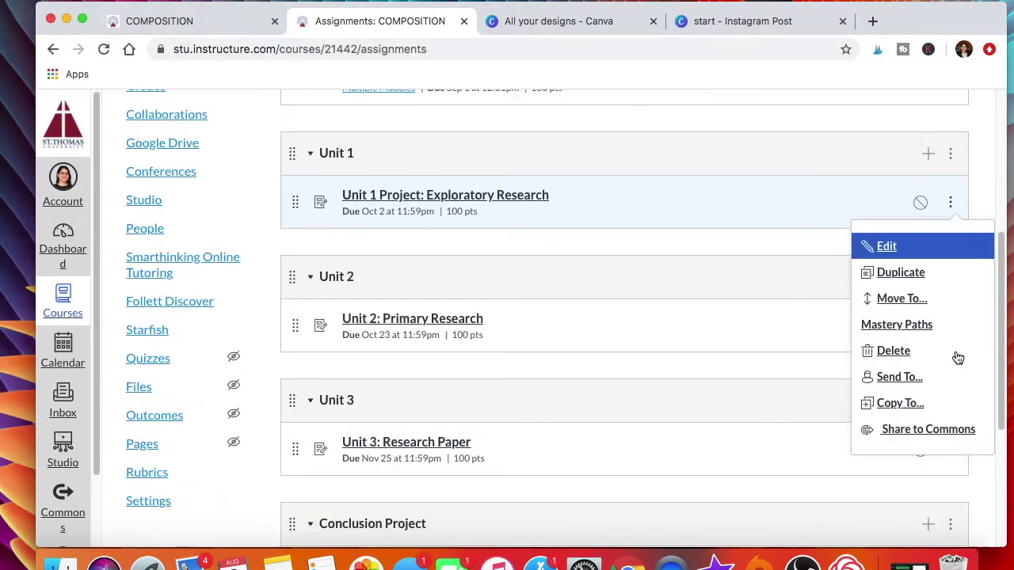
{"action": "left_click", "coordinate": [908, 403]}
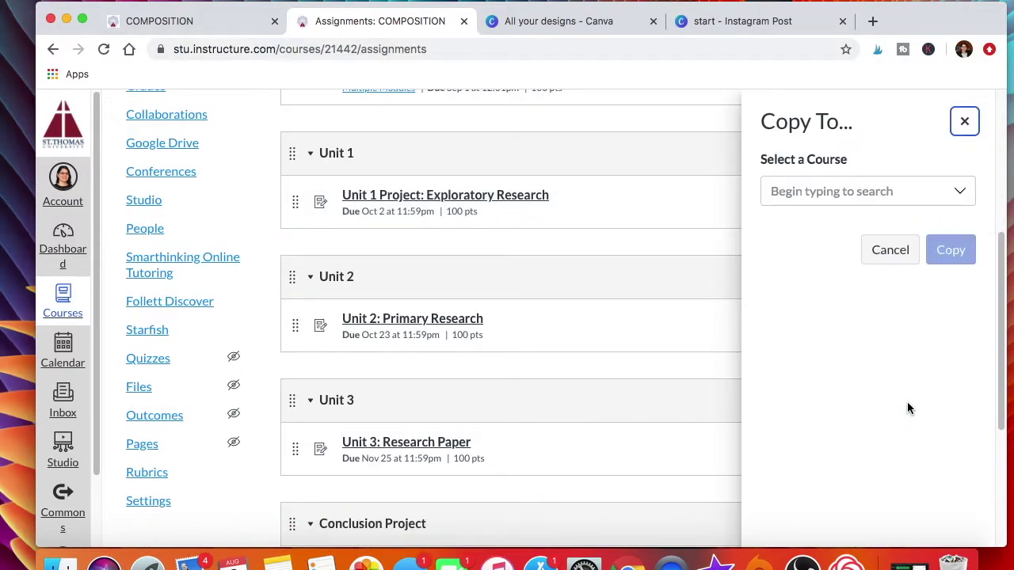
Set the copy destination to MODULE 1 of the second COMPOSITION course.
{"action": "left_click", "coordinate": [805, 190]}
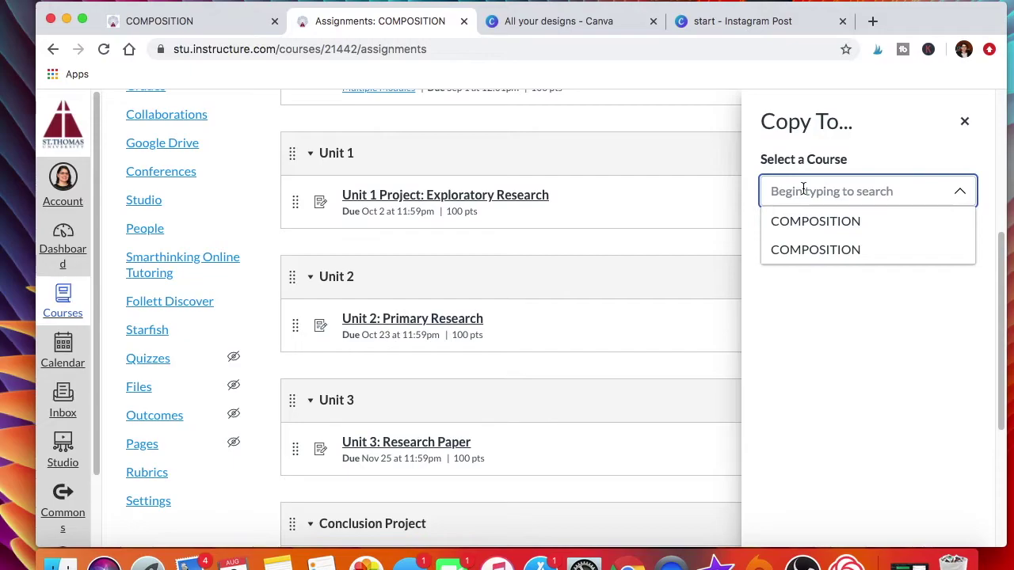
{"action": "left_click", "coordinate": [803, 250]}
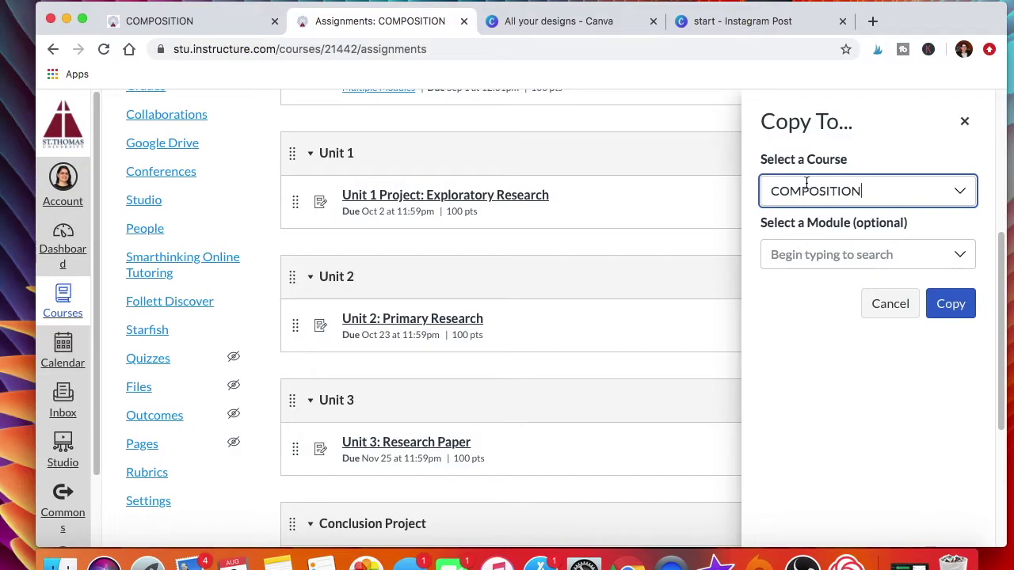
{"action": "left_click", "coordinate": [796, 260]}
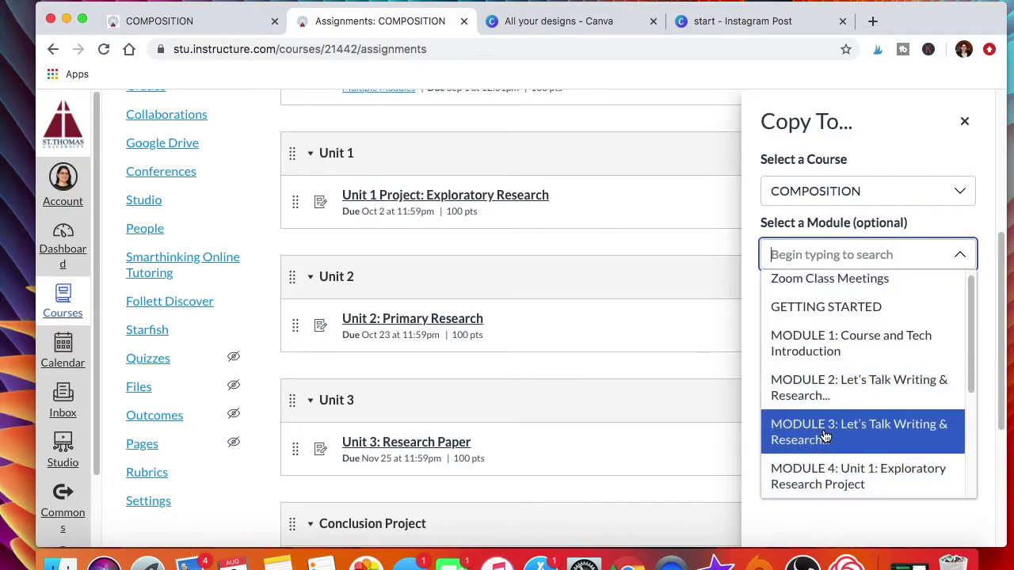
{"action": "left_click", "coordinate": [831, 350]}
Place the copy At the Top of MODULE 1, copy it, and view ENC-1101-002's home.
{"action": "left_click", "coordinate": [831, 346]}
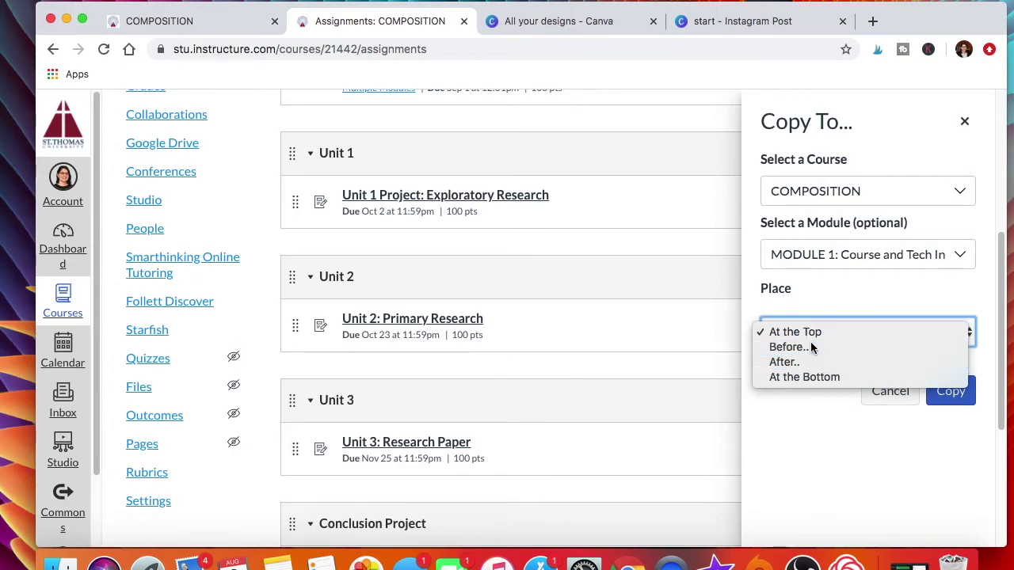
{"action": "left_click", "coordinate": [810, 344]}
{"action": "left_click", "coordinate": [803, 378]}
{"action": "left_click", "coordinate": [802, 379]}
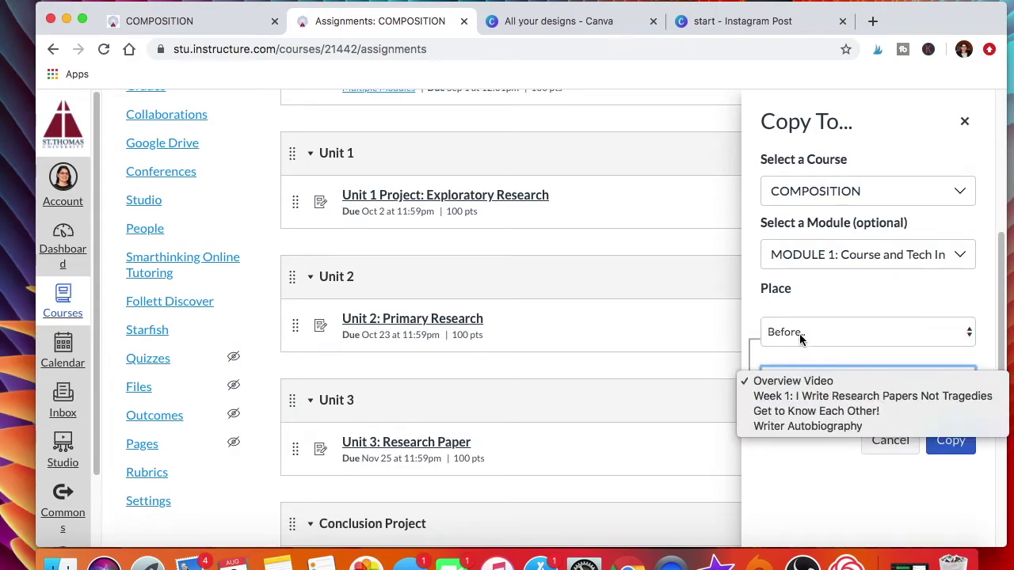
{"action": "left_click", "coordinate": [797, 332]}
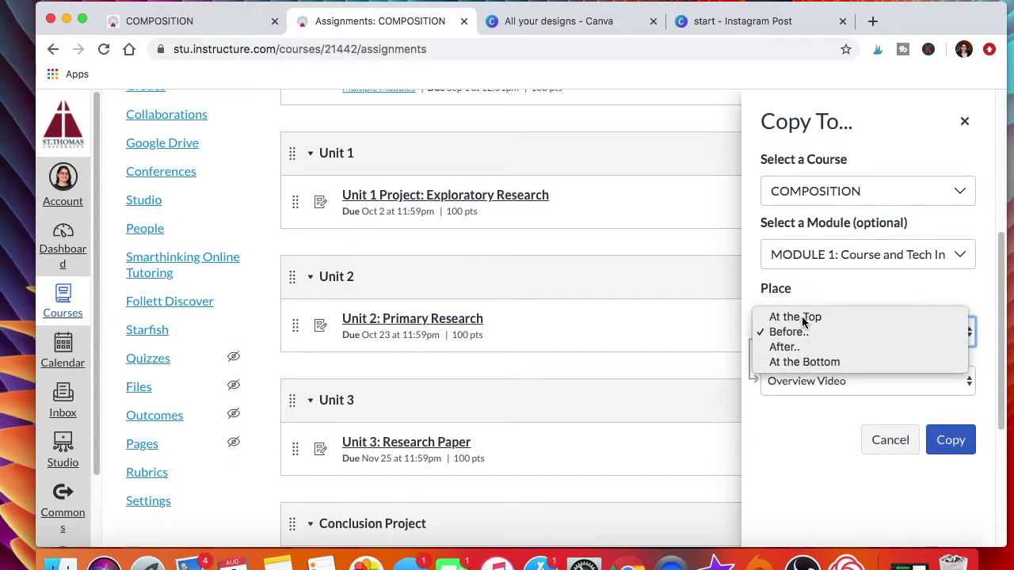
{"action": "left_click", "coordinate": [802, 316]}
{"action": "left_click", "coordinate": [948, 400]}
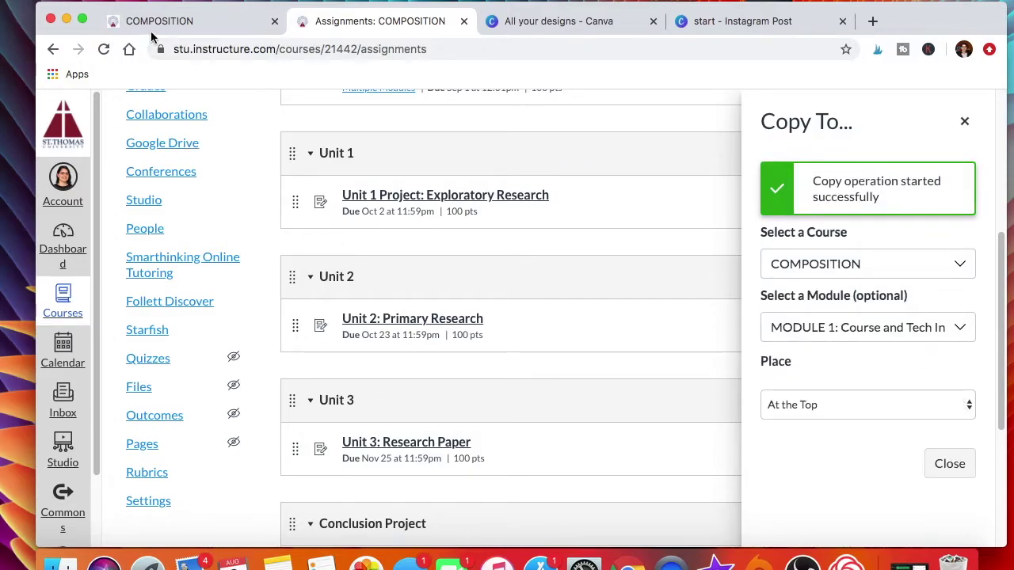
{"action": "left_click", "coordinate": [170, 24]}
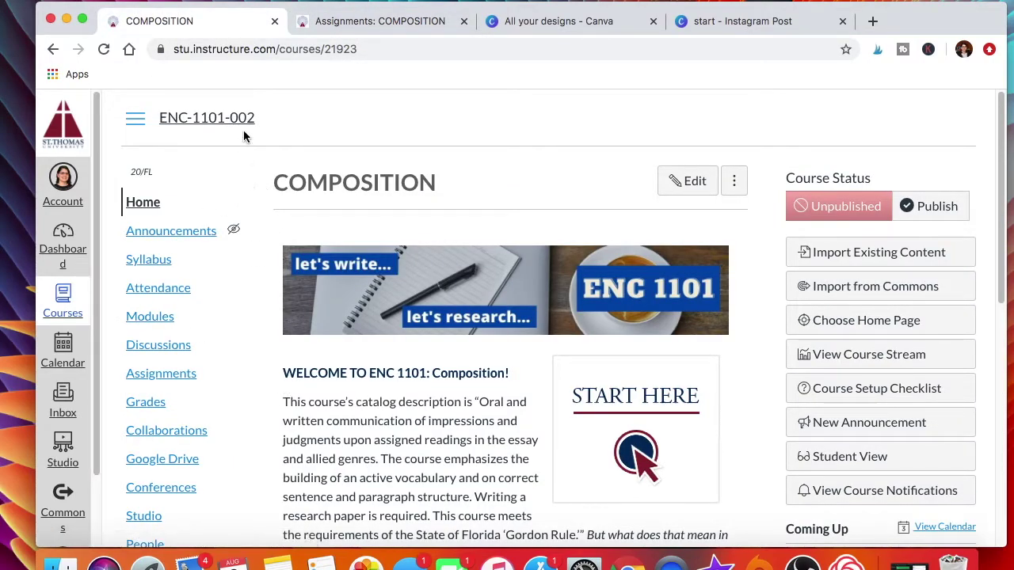
Remove the Unit 1 Project item from ENC-1101-002's Module 1 and confirm with OK.
{"action": "left_click", "coordinate": [151, 330]}
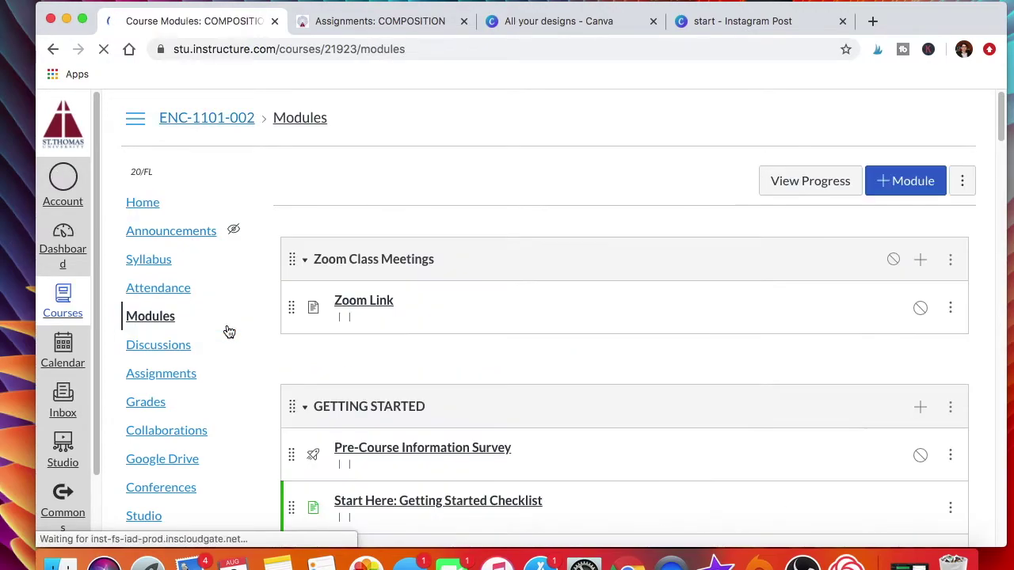
{"action": "scroll", "coordinate": [260, 352], "scroll_direction": "down", "scroll_amount": 5}
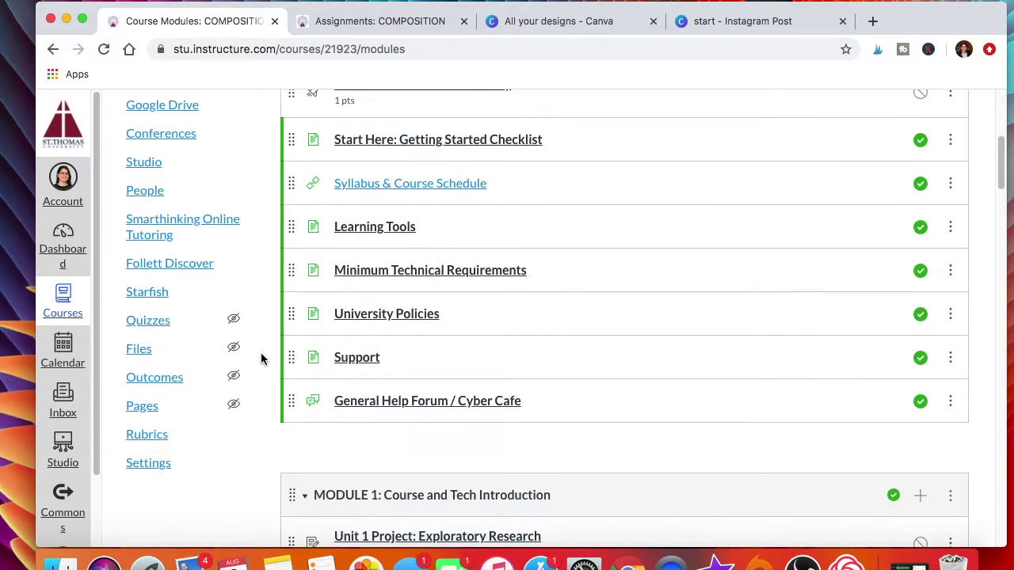
{"action": "scroll", "coordinate": [260, 353], "scroll_direction": "down", "scroll_amount": 4}
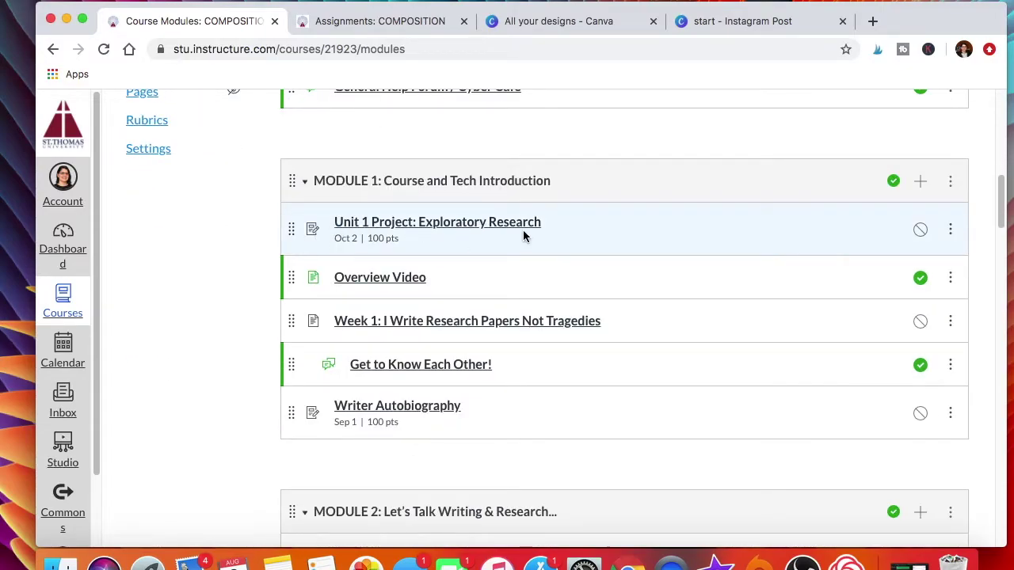
{"action": "left_click", "coordinate": [949, 229]}
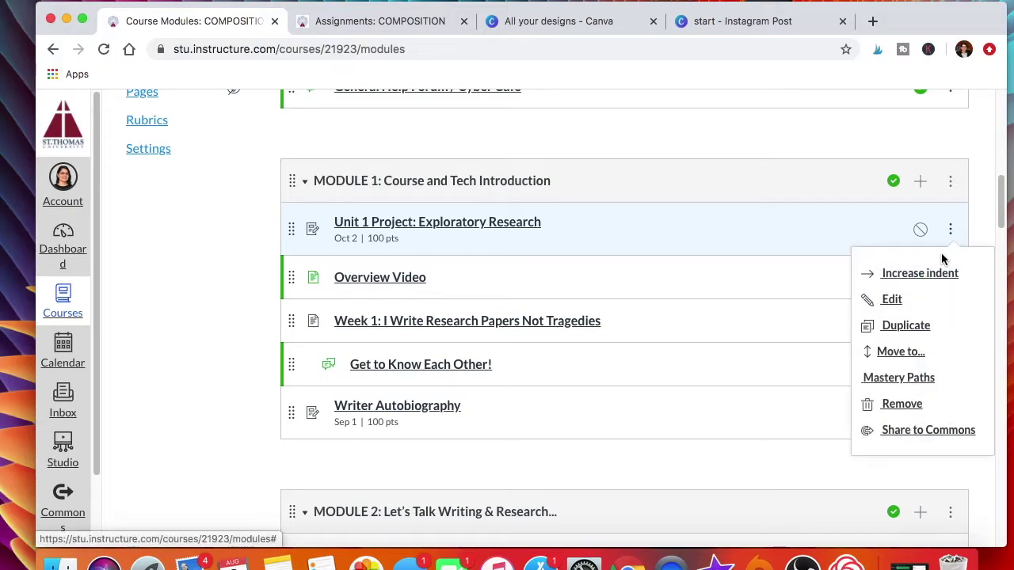
{"action": "left_click", "coordinate": [899, 414]}
{"action": "left_click", "coordinate": [656, 155]}
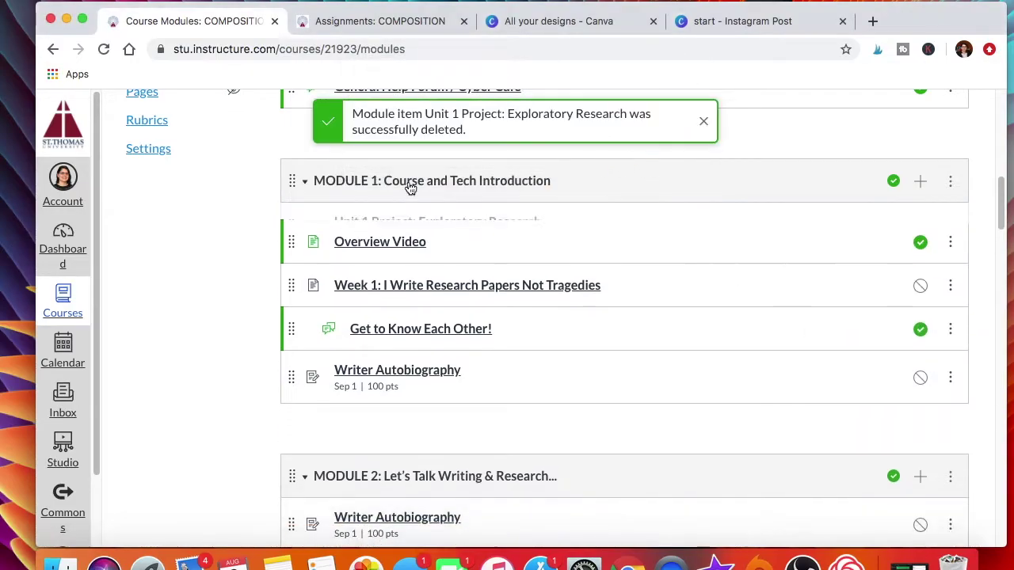
{"action": "scroll", "coordinate": [264, 287], "scroll_direction": "up", "scroll_amount": 2}
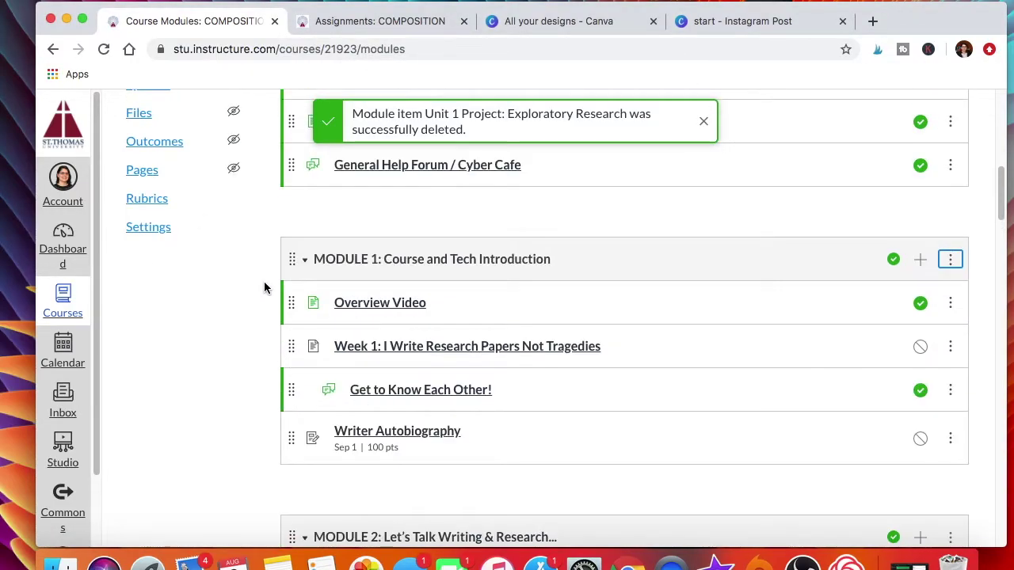
{"action": "scroll", "coordinate": [265, 288], "scroll_direction": "up", "scroll_amount": 1}
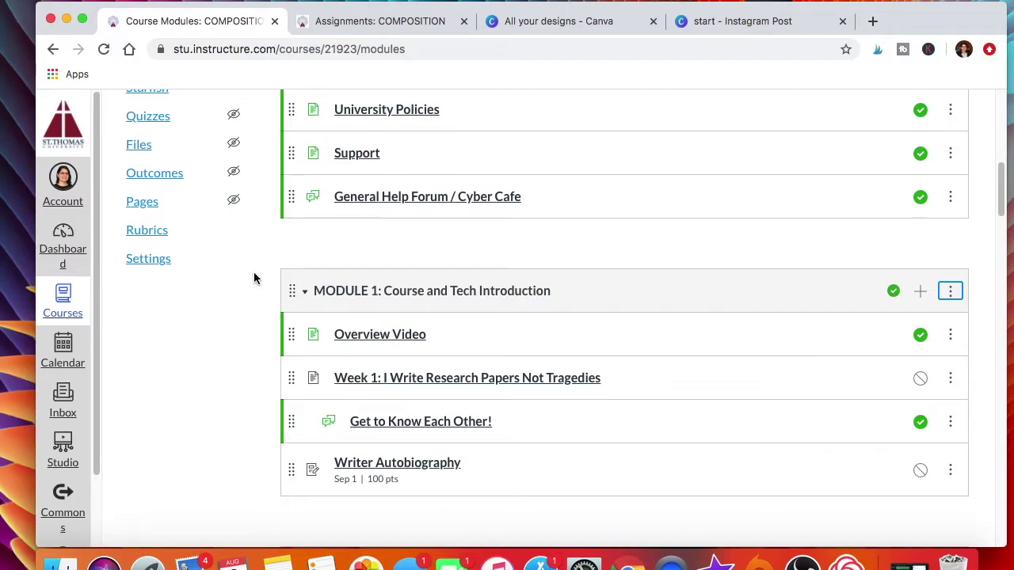
{"action": "left_click", "coordinate": [151, 268]}
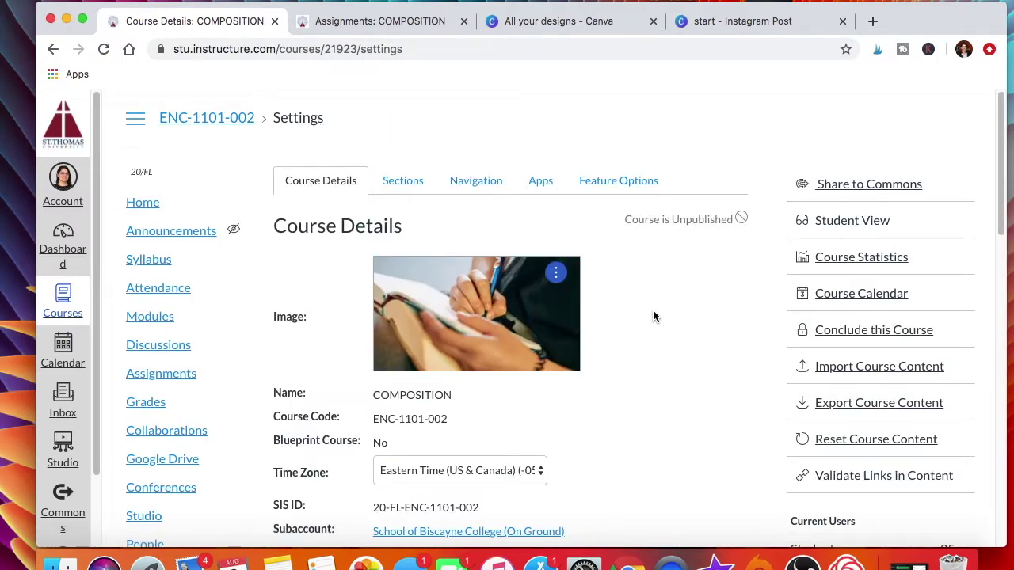
Set Import Content to Copy a Canvas Course from COMPOSITION with All content.
{"action": "left_click", "coordinate": [874, 377]}
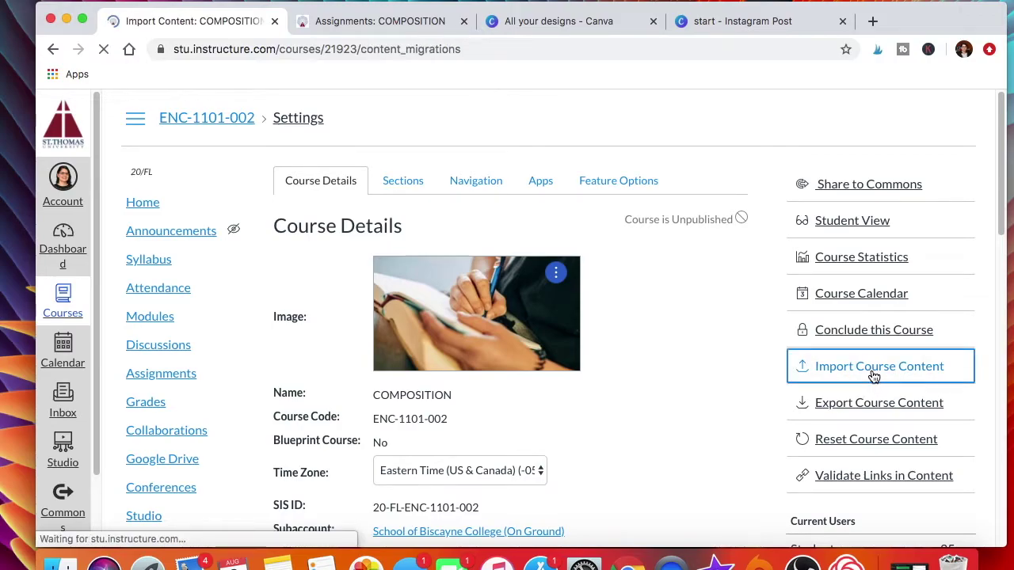
{"action": "scroll", "coordinate": [436, 337], "scroll_direction": "down", "scroll_amount": 3}
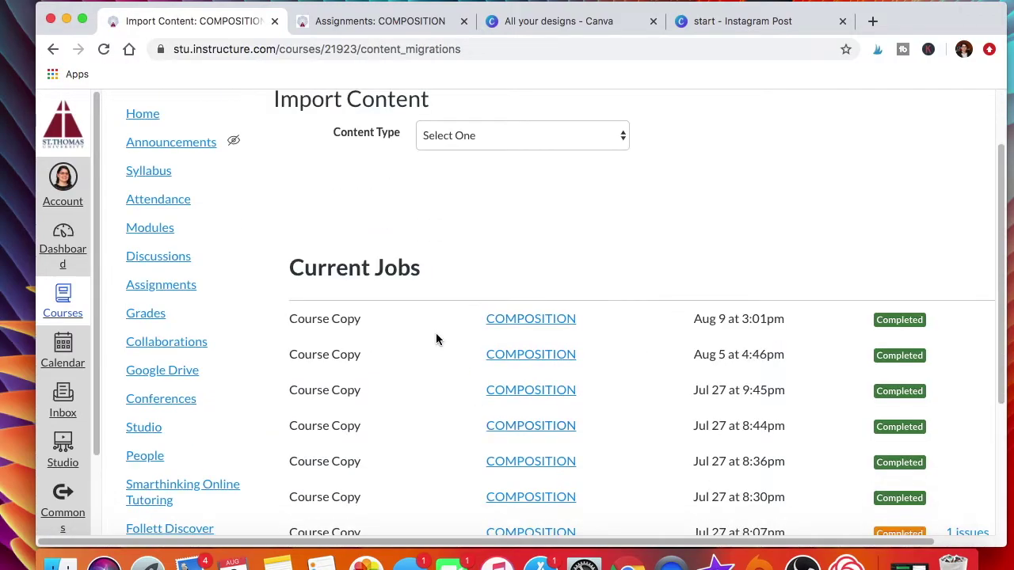
{"action": "scroll", "coordinate": [441, 371], "scroll_direction": "up", "scroll_amount": 3}
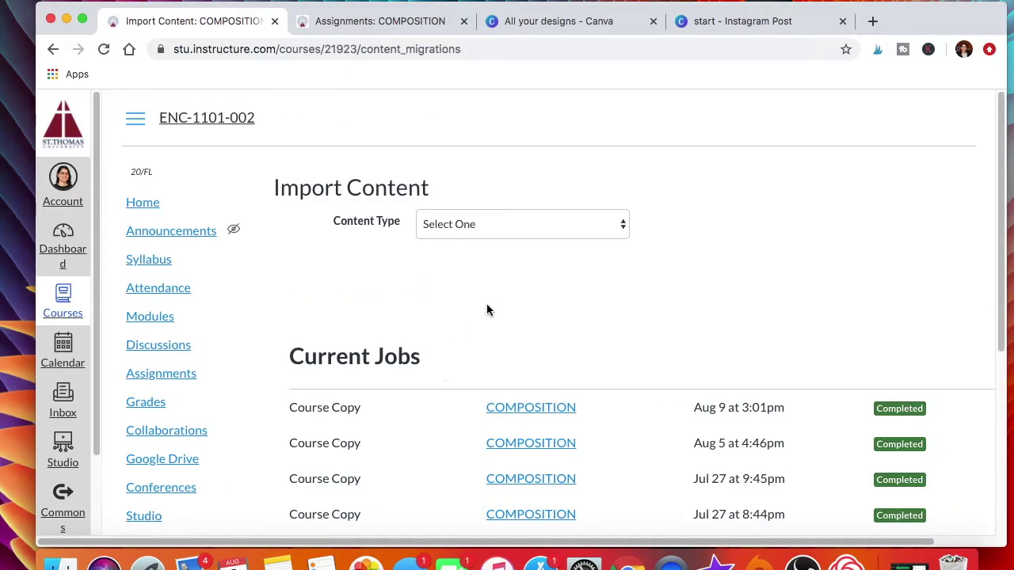
{"action": "left_click", "coordinate": [462, 227]}
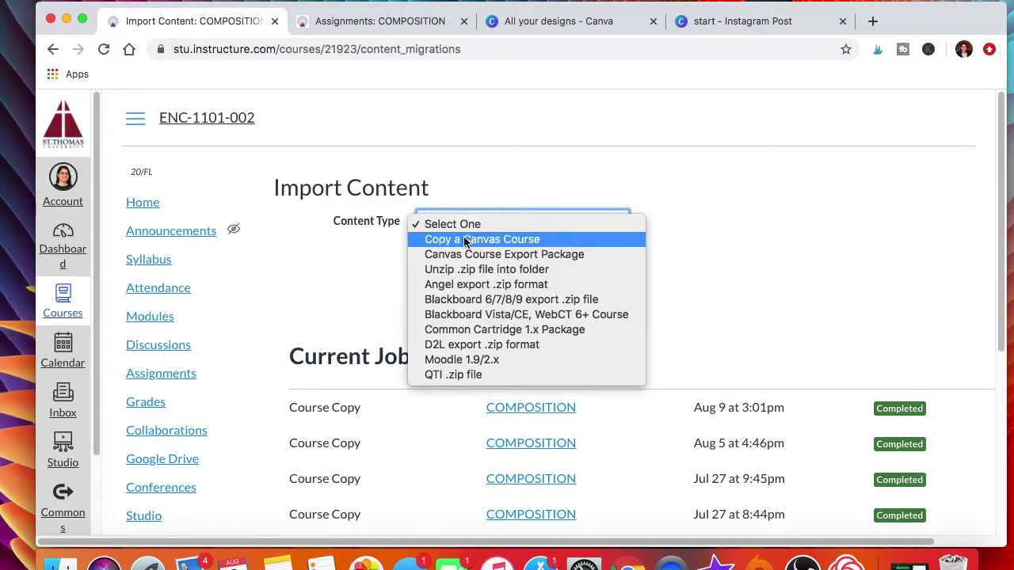
{"action": "left_click", "coordinate": [464, 240]}
{"action": "left_click", "coordinate": [467, 270]}
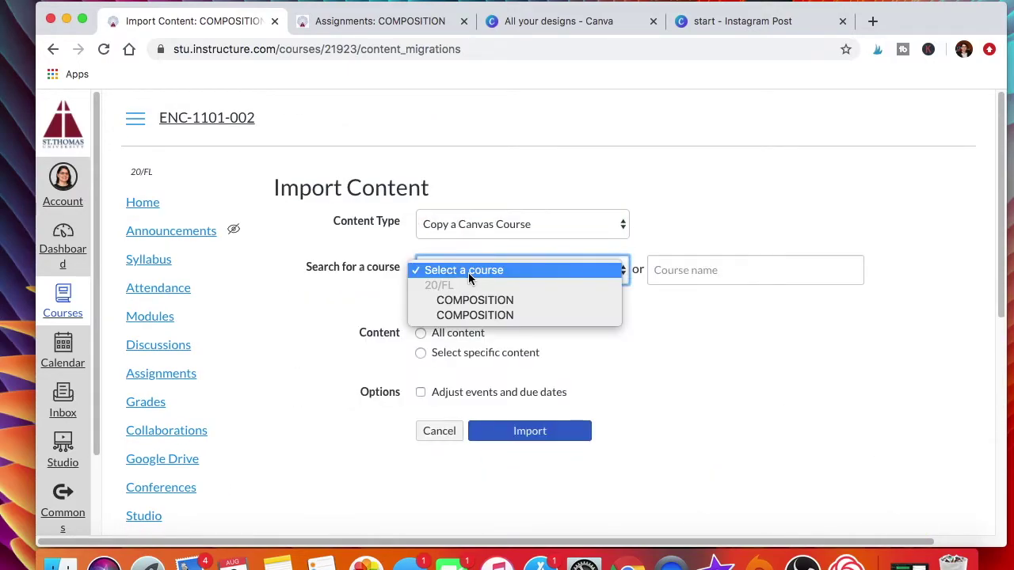
{"action": "left_click", "coordinate": [465, 301]}
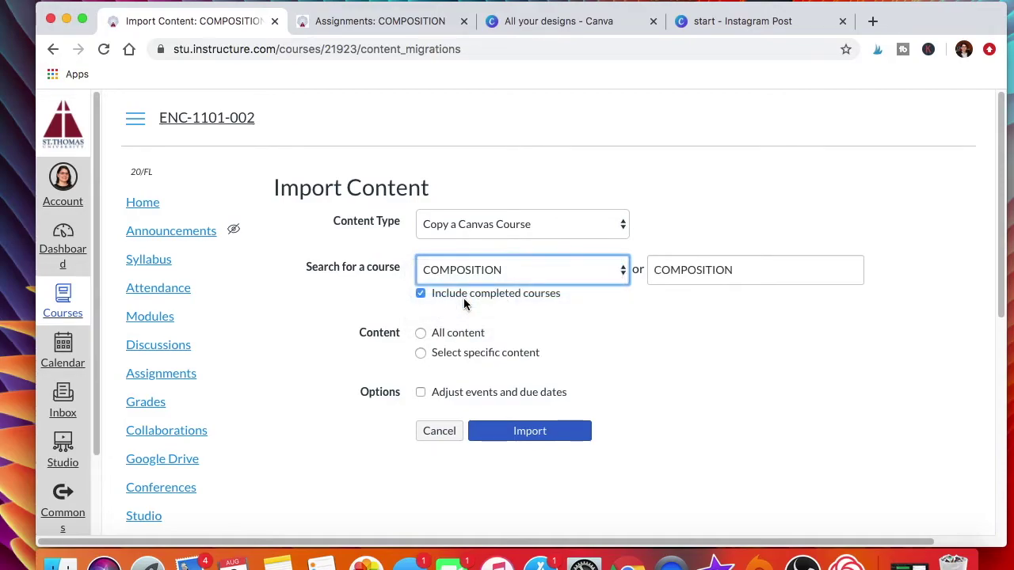
{"action": "left_click", "coordinate": [420, 338]}
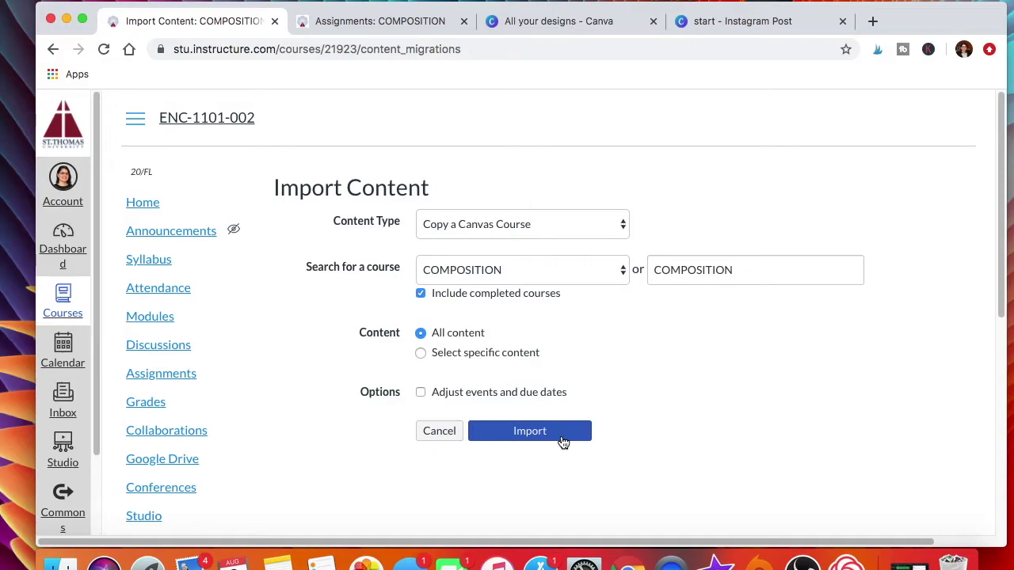
{"action": "scroll", "coordinate": [546, 411], "scroll_direction": "down", "scroll_amount": 1}
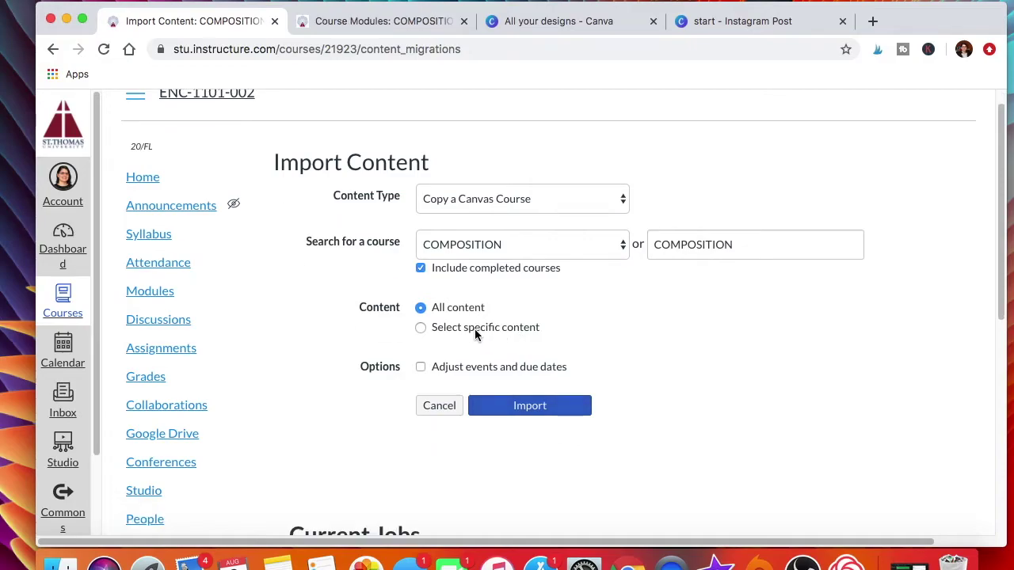
Switch the import to specific content and select only Quizzes and Assignments.
{"action": "left_click", "coordinate": [420, 331]}
{"action": "scroll", "coordinate": [623, 424], "scroll_direction": "down", "scroll_amount": 1}
{"action": "scroll", "coordinate": [623, 423], "scroll_direction": "down", "scroll_amount": 5}
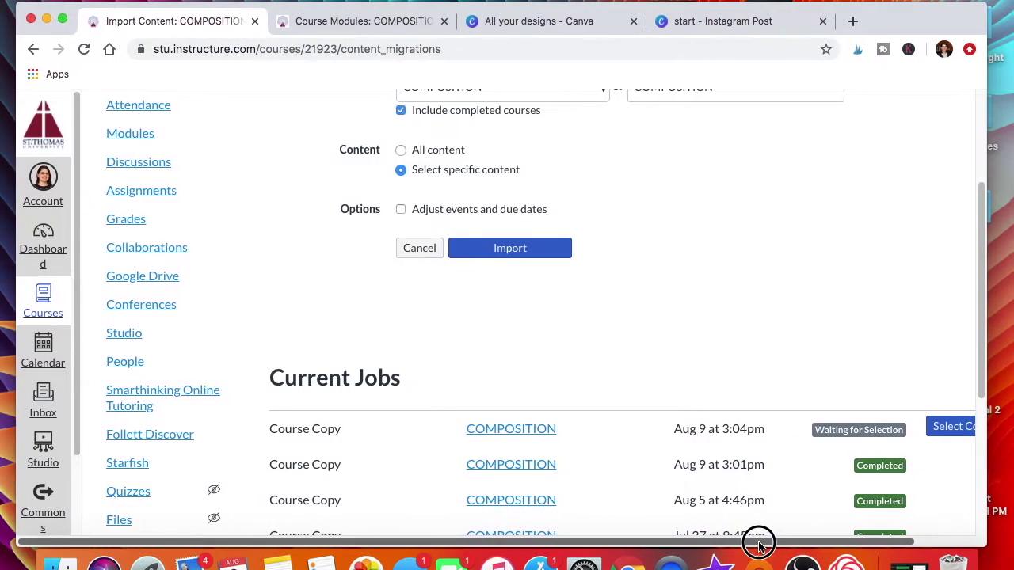
{"action": "left_click", "coordinate": [945, 434]}
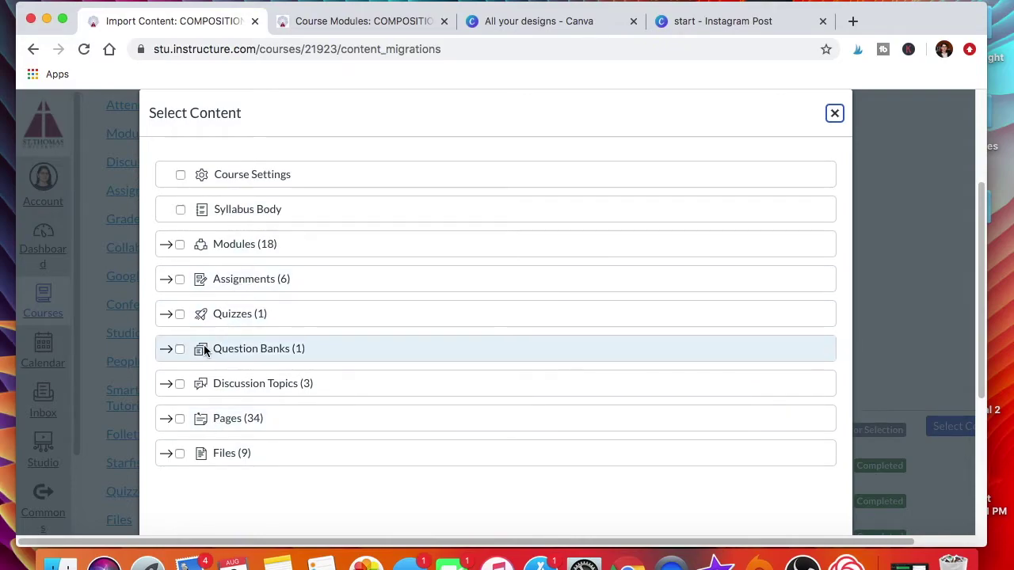
{"action": "left_click", "coordinate": [253, 314]}
{"action": "left_click", "coordinate": [249, 278]}
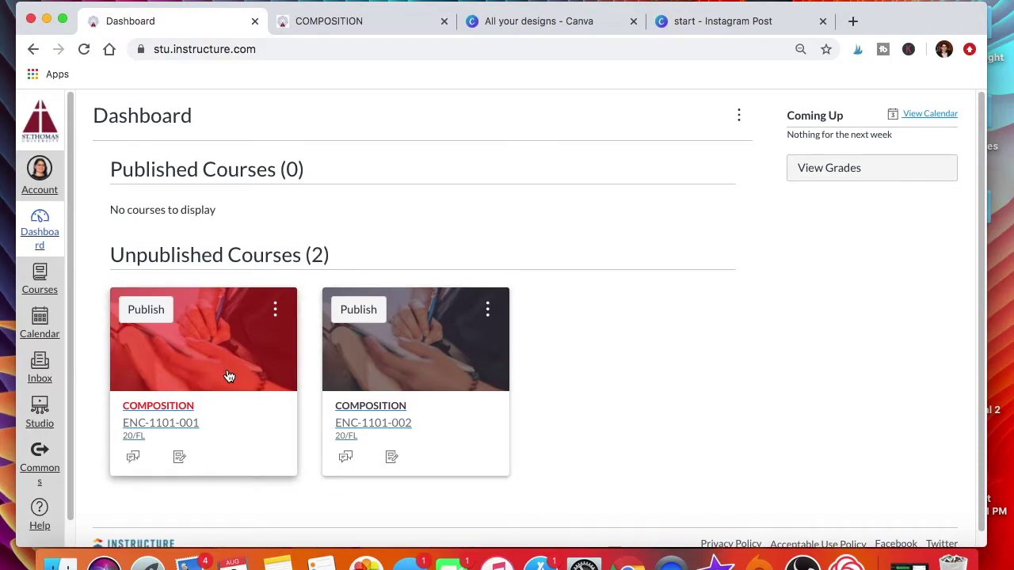
Give the first dashboard card the nickname COMPOSITION 1.
{"action": "left_click", "coordinate": [275, 312]}
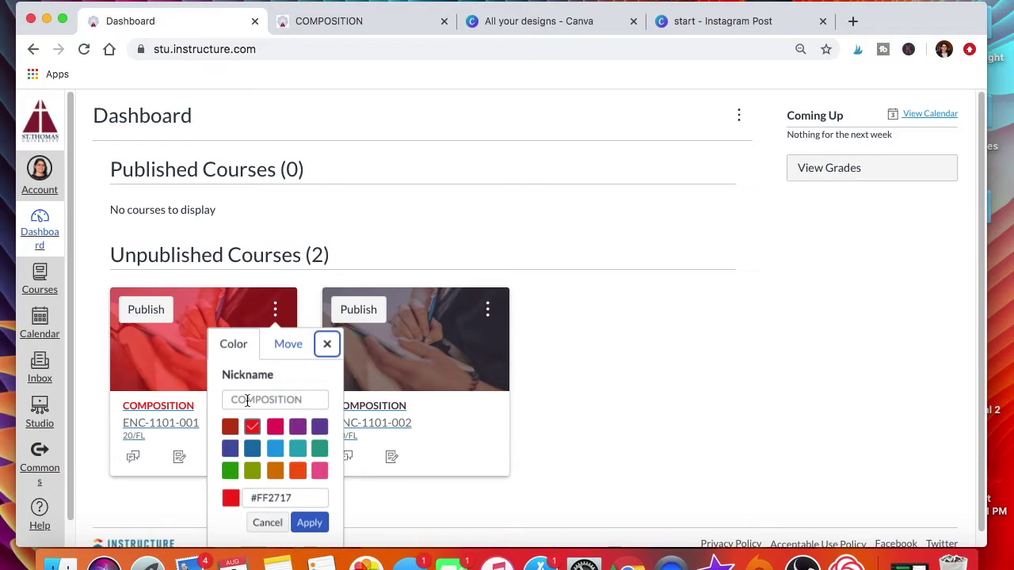
{"action": "left_click", "coordinate": [247, 401]}
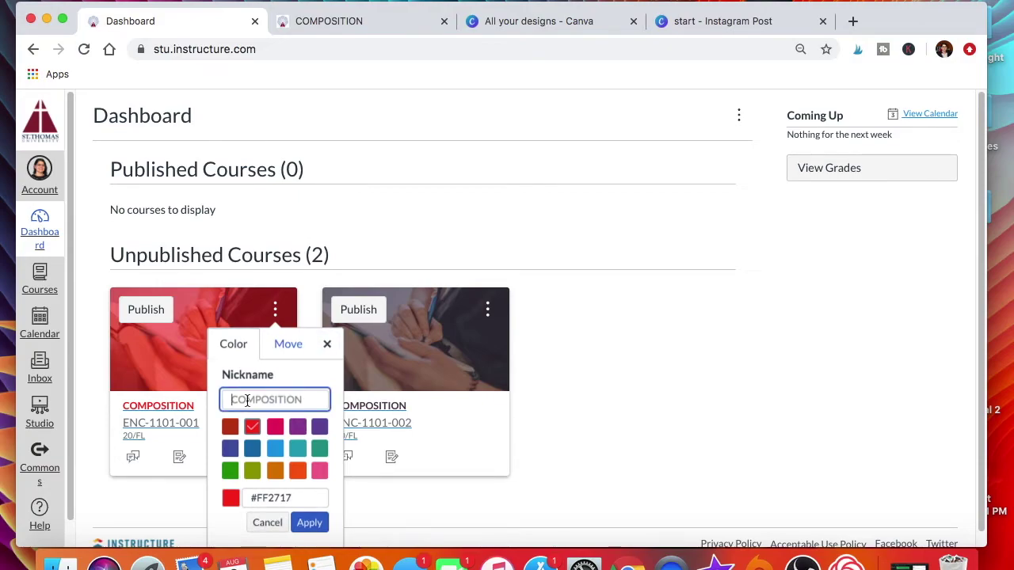
{"action": "type", "text": "Comp"}
{"action": "key", "text": "BackSpace"}
{"action": "key", "text": "BackSpace"}
{"action": "key", "text": "BackSpace"}
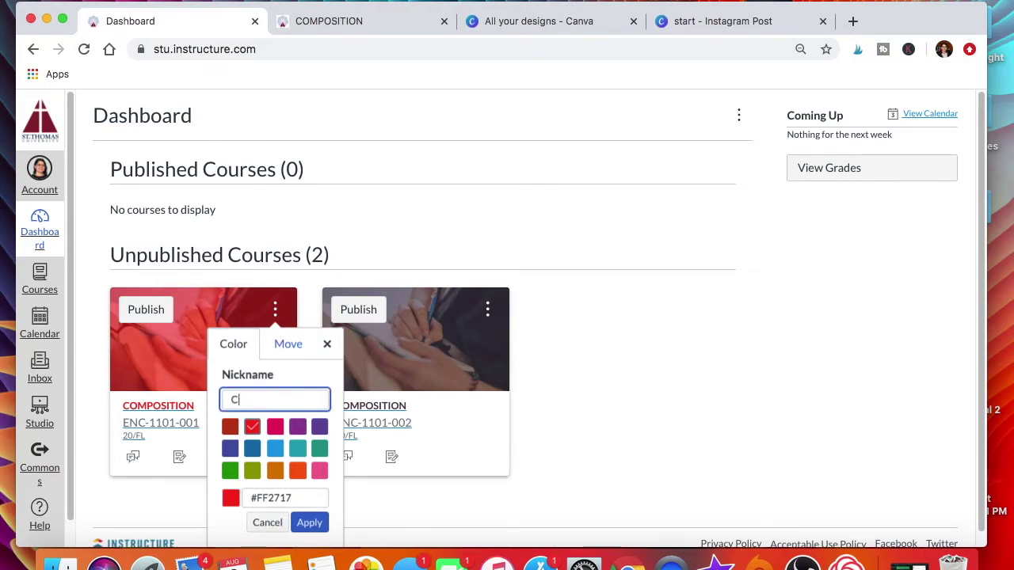
{"action": "type", "text": "OMPOSIION"}
{"action": "type", "text": "TIO"}
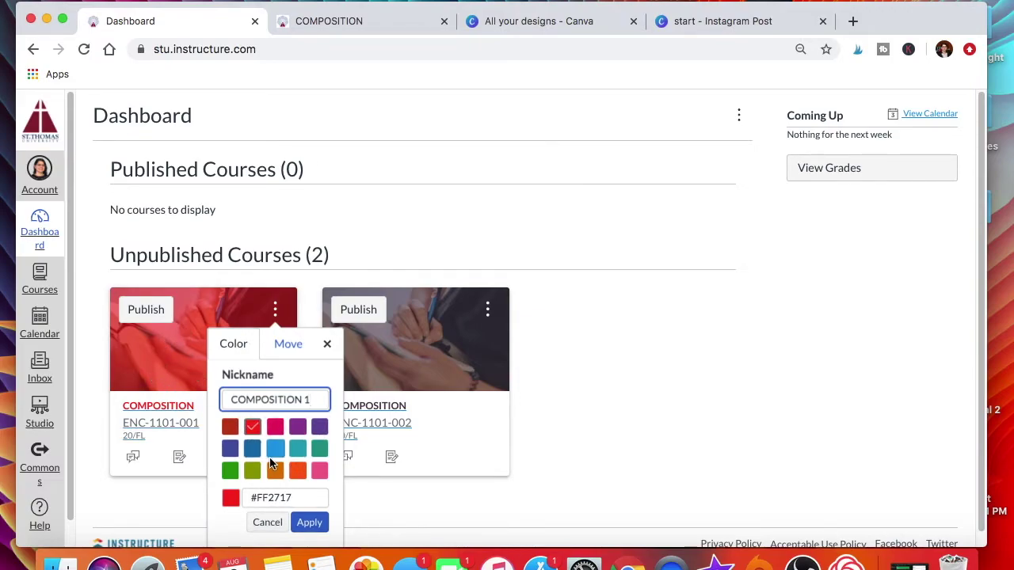
{"action": "scroll", "coordinate": [285, 480], "scroll_direction": "down", "scroll_amount": 1}
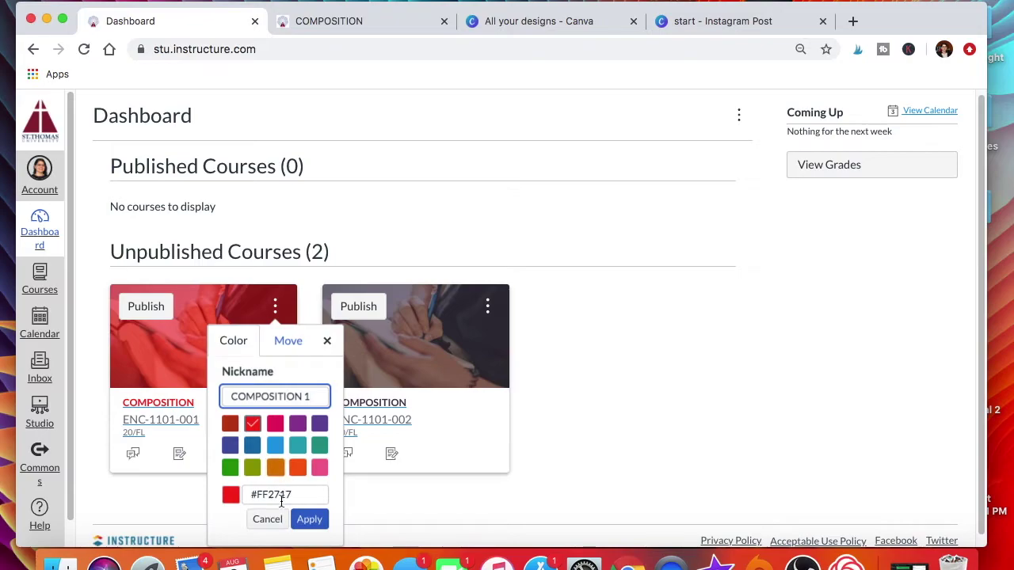
{"action": "left_click", "coordinate": [307, 519]}
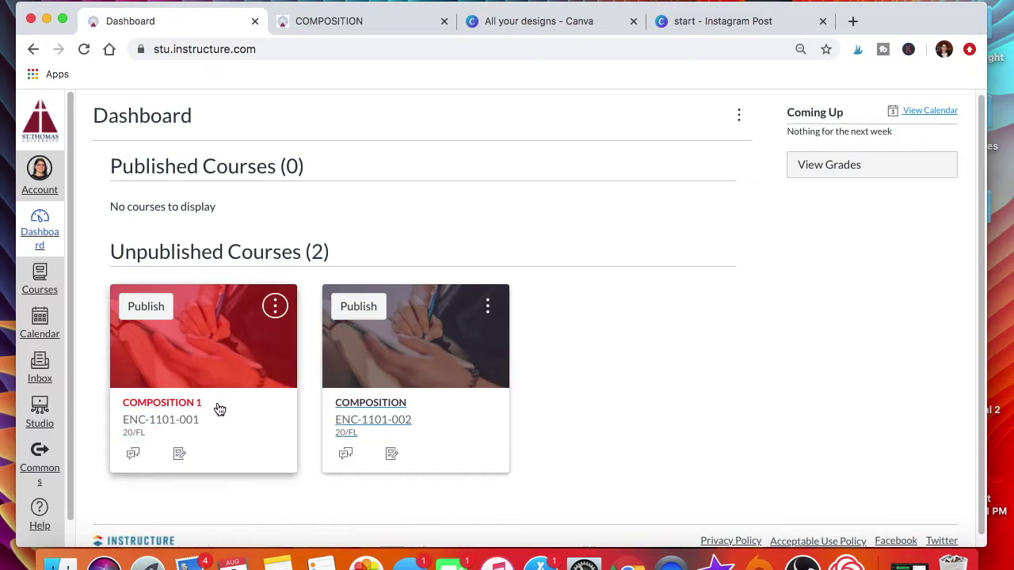
Nickname the second card COMPOSITION 2 and make it purple.
{"action": "left_click", "coordinate": [487, 305]}
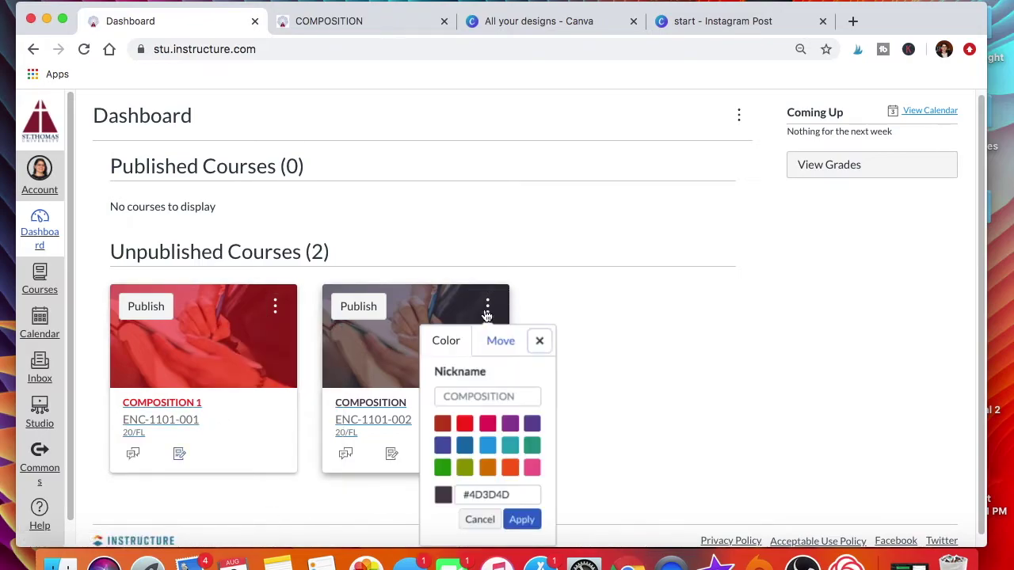
{"action": "left_click", "coordinate": [458, 393]}
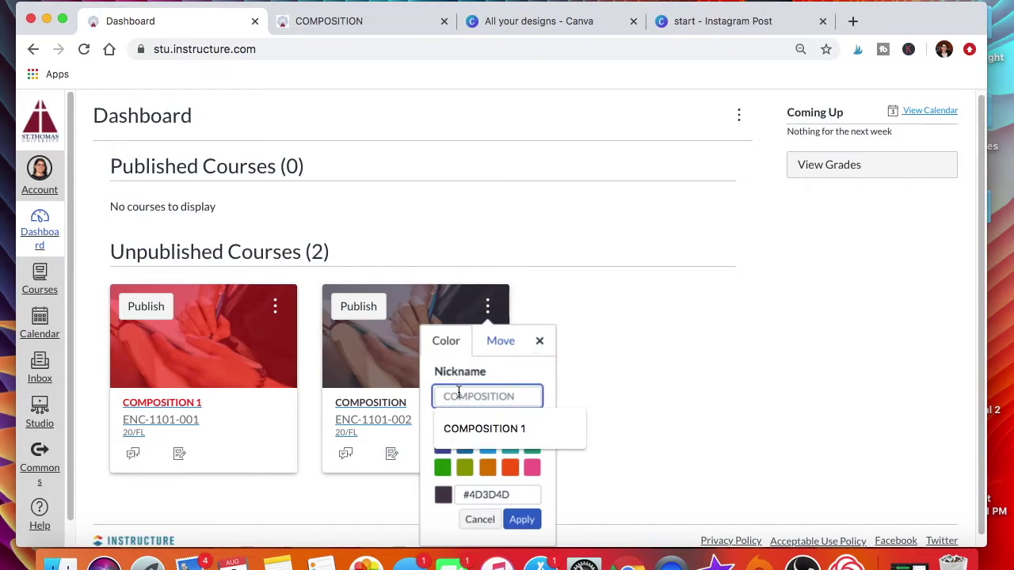
{"action": "type", "text": "COMPOSITION 2"}
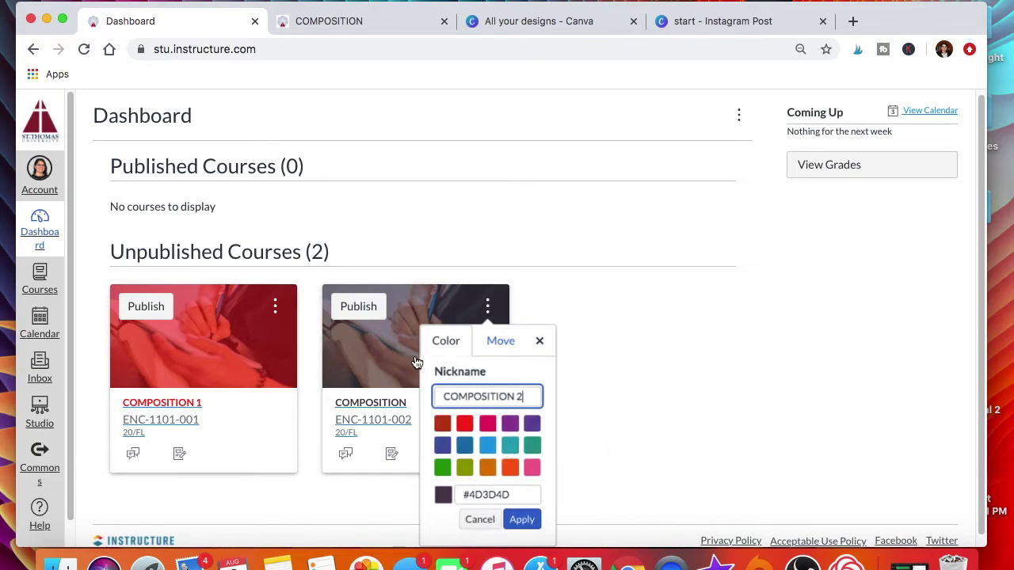
{"action": "left_click", "coordinate": [531, 425]}
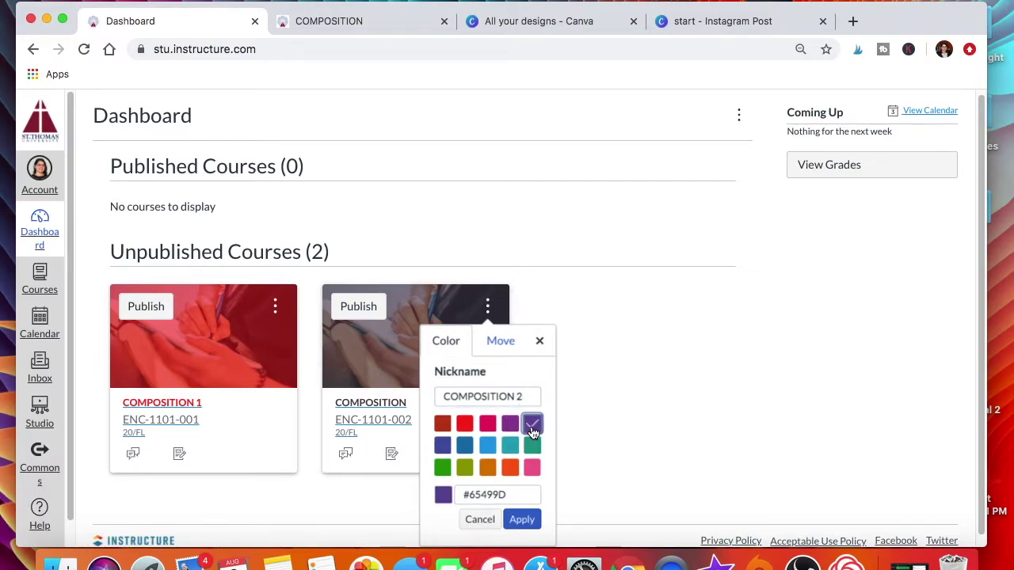
{"action": "left_click", "coordinate": [523, 523]}
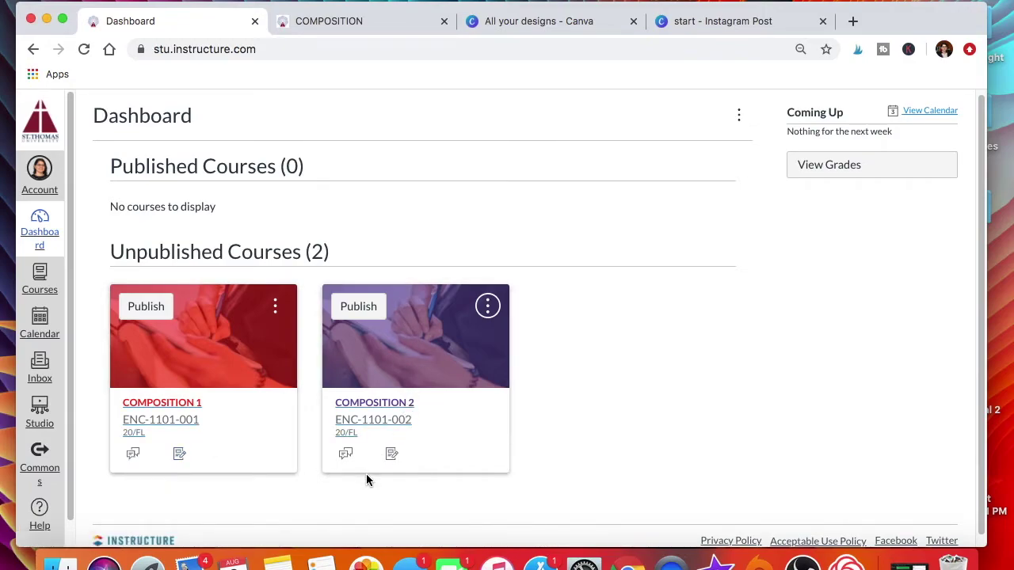
{"action": "scroll", "coordinate": [317, 472], "scroll_direction": "down", "scroll_amount": 1}
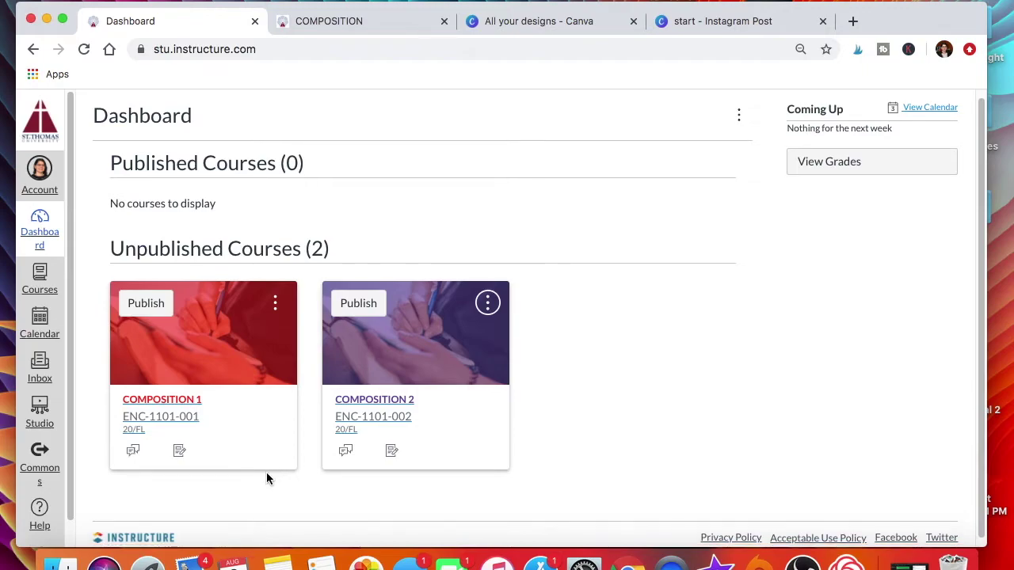
{"action": "left_click", "coordinate": [210, 356]}
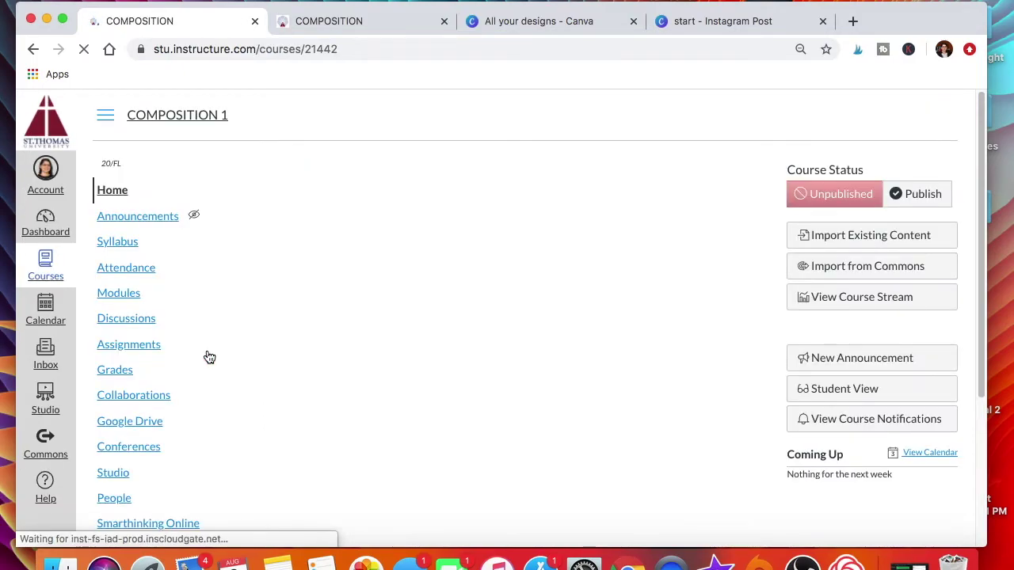
Open COMPOSITION 1's Settings and look at the course image's options menu.
{"action": "scroll", "coordinate": [135, 475], "scroll_direction": "down", "scroll_amount": 3}
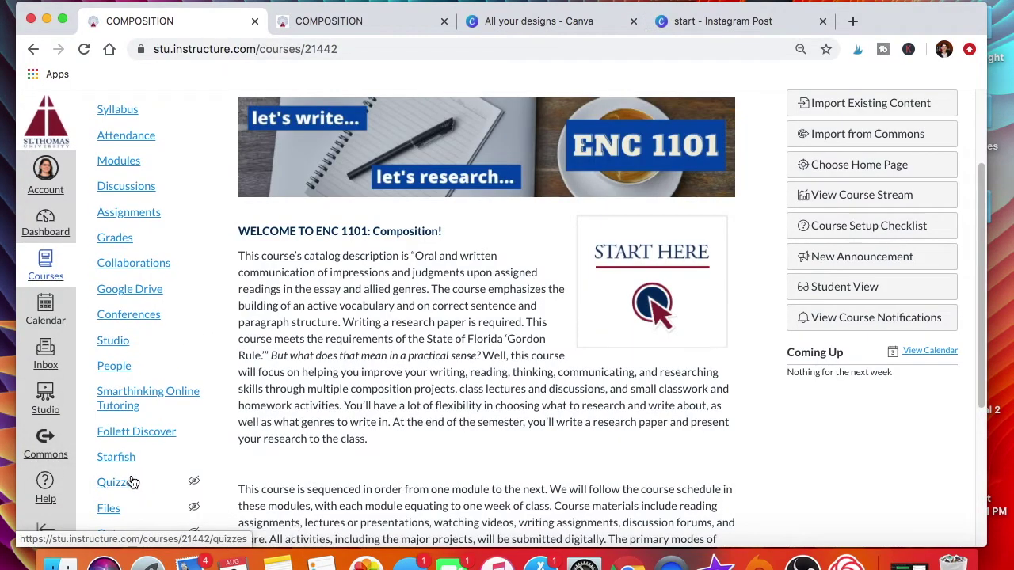
{"action": "scroll", "coordinate": [133, 481], "scroll_direction": "down", "scroll_amount": 3}
{"action": "left_click", "coordinate": [118, 479]}
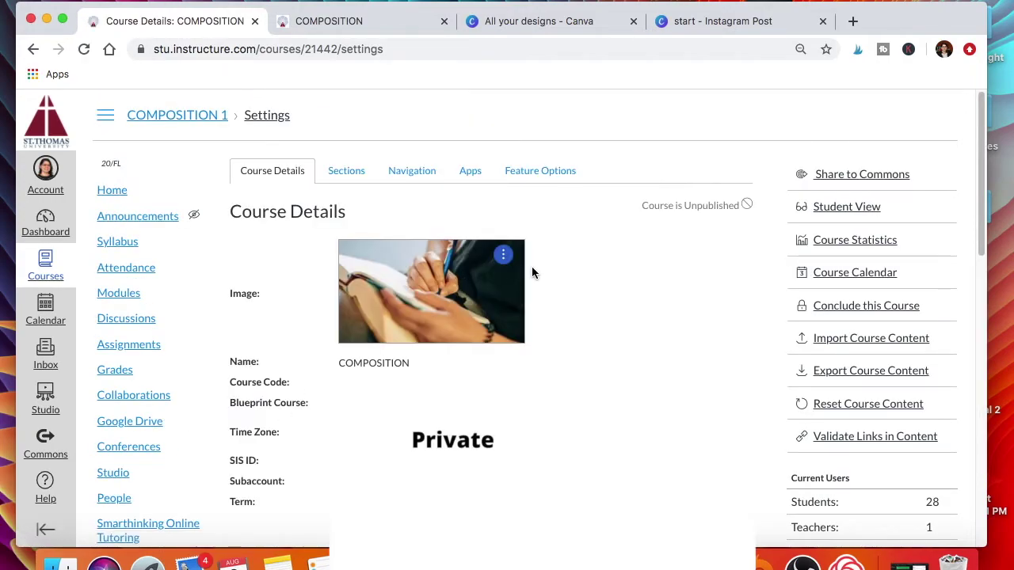
{"action": "left_click", "coordinate": [505, 257]}
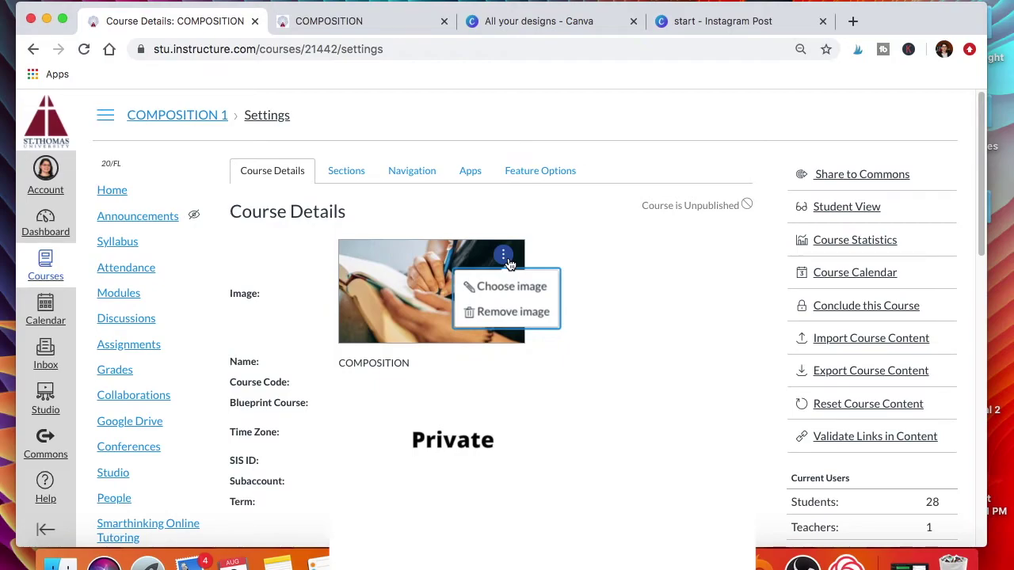
{"action": "left_click", "coordinate": [558, 254]}
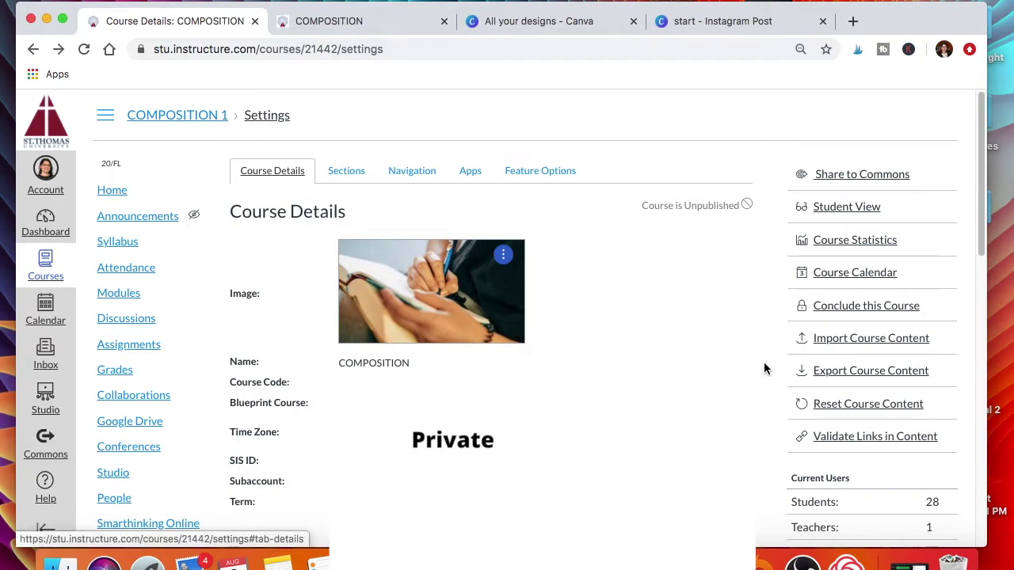
{"action": "left_click", "coordinate": [111, 475]}
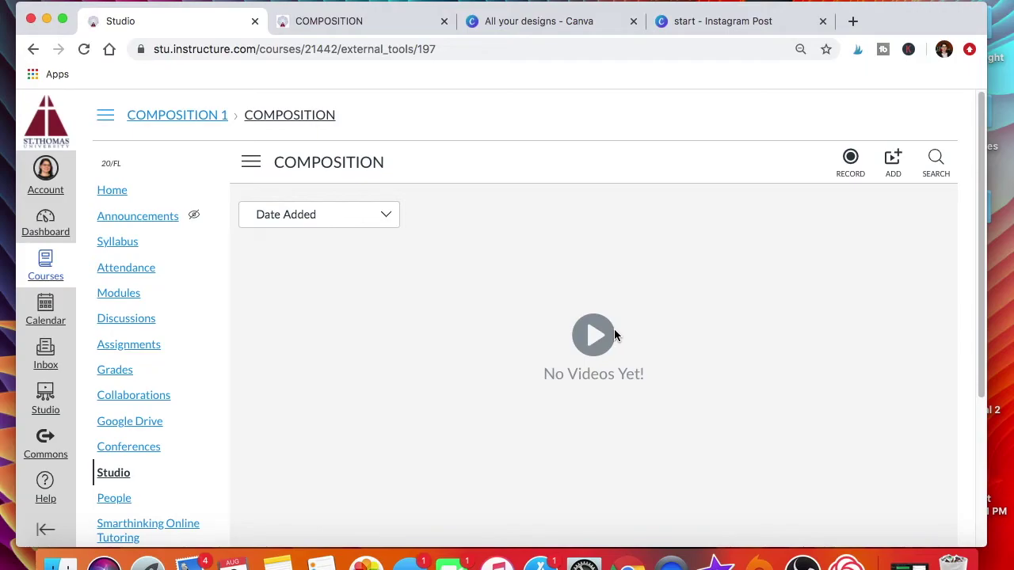
Try Studio's ADD and RECORD options, closing the Add to My Library window each time.
{"action": "left_click", "coordinate": [893, 161]}
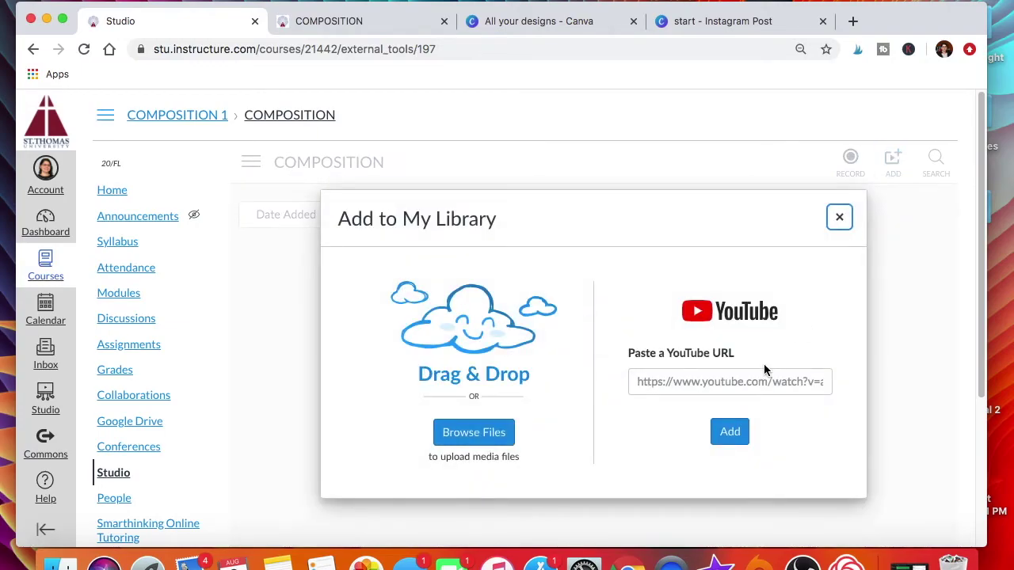
{"action": "left_click", "coordinate": [838, 220]}
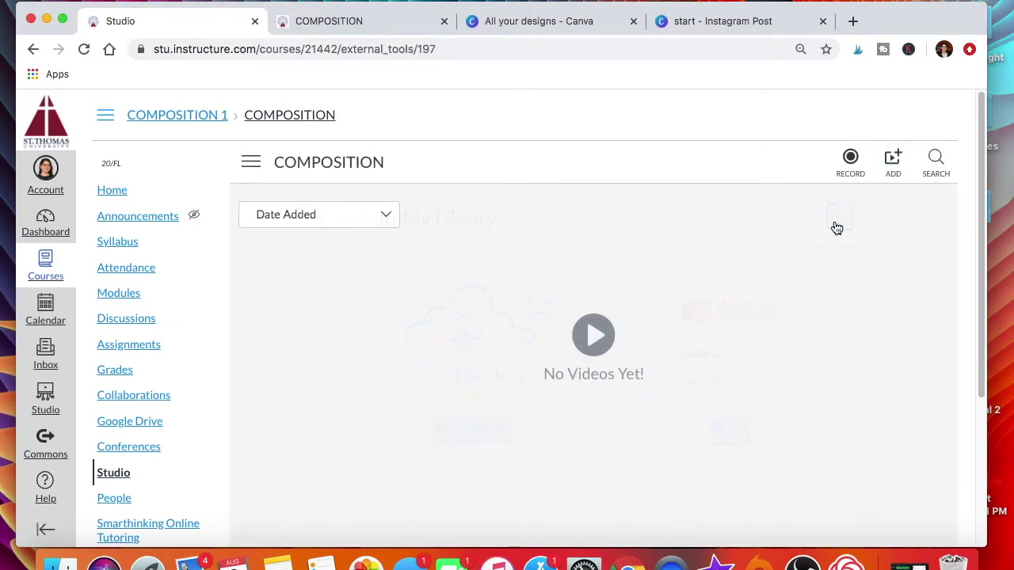
{"action": "left_click", "coordinate": [848, 166]}
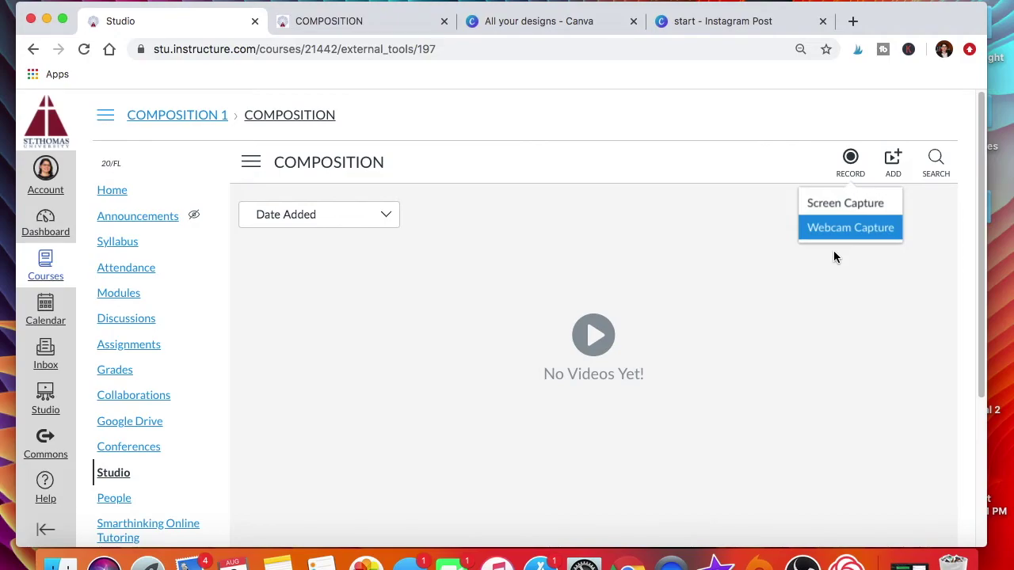
{"action": "left_click", "coordinate": [892, 155]}
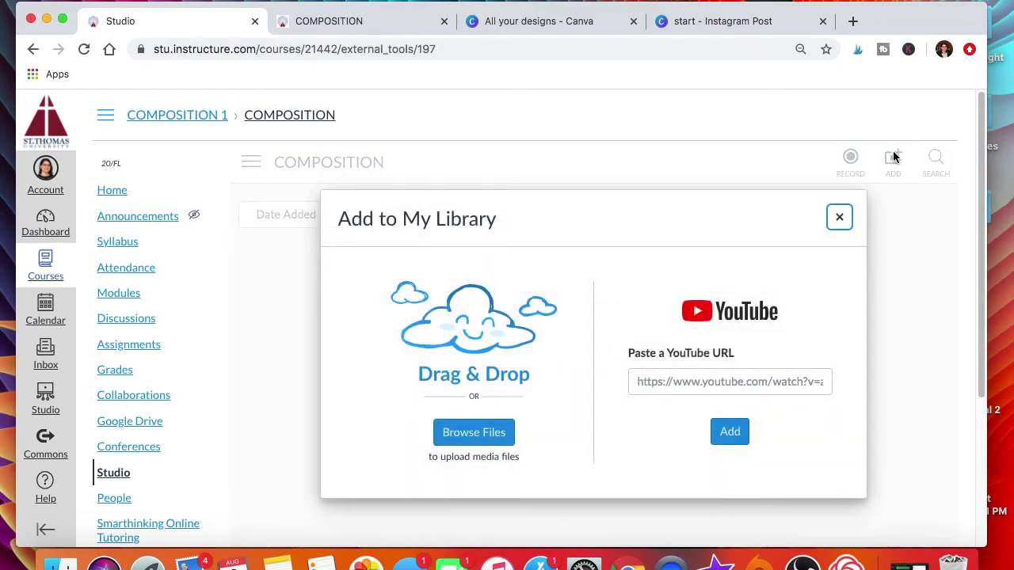
{"action": "left_click", "coordinate": [838, 216]}
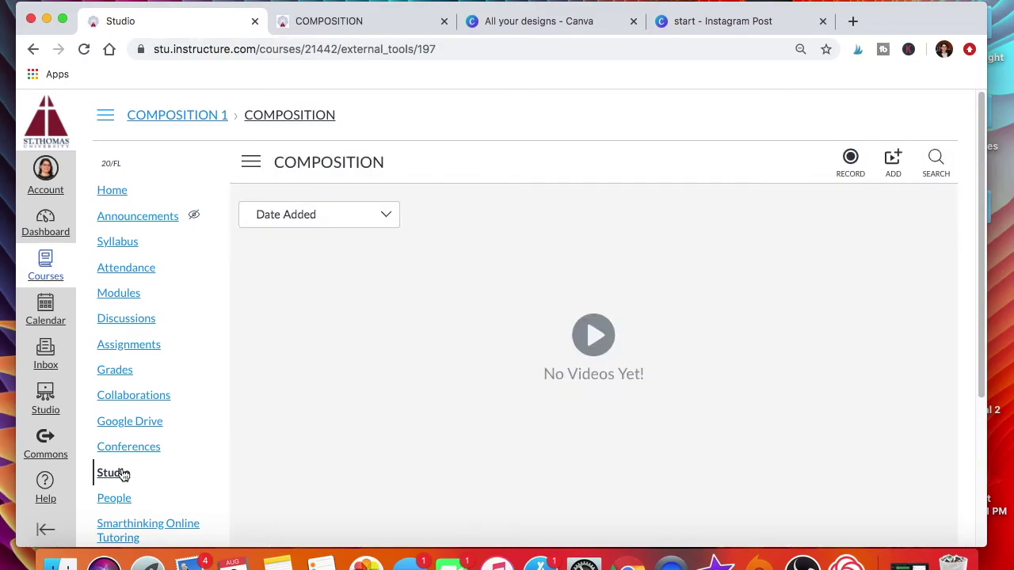
{"action": "left_click", "coordinate": [125, 270]}
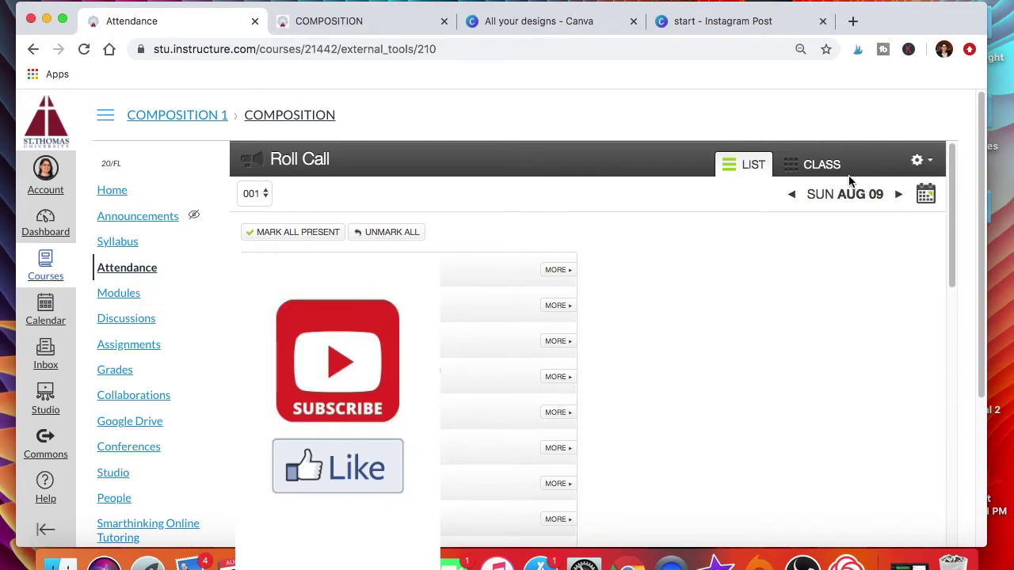
Expand and collapse student rows on the Sun Aug 09 roll call to see marking options.
{"action": "left_click", "coordinate": [569, 277]}
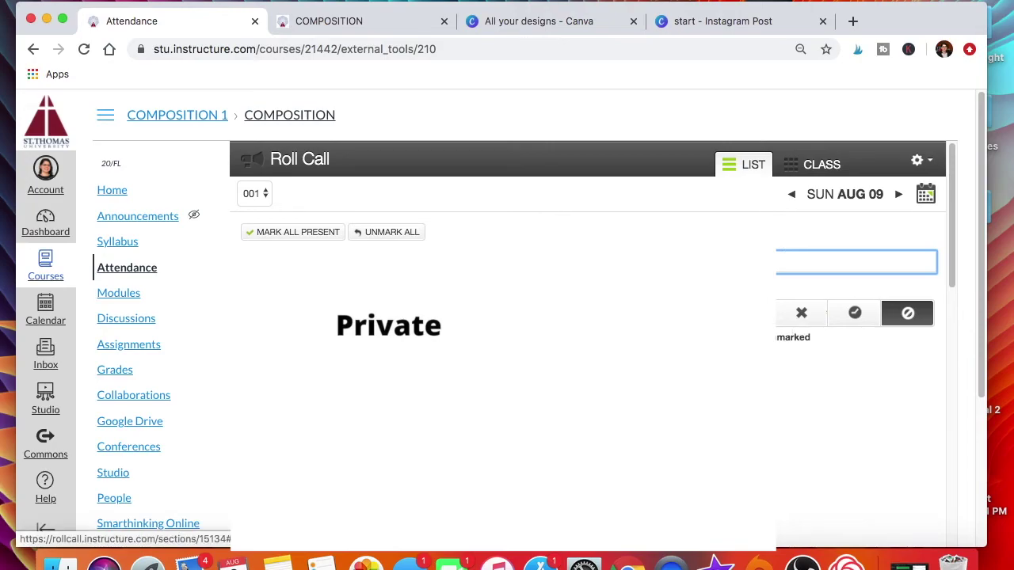
{"action": "left_click", "coordinate": [562, 271]}
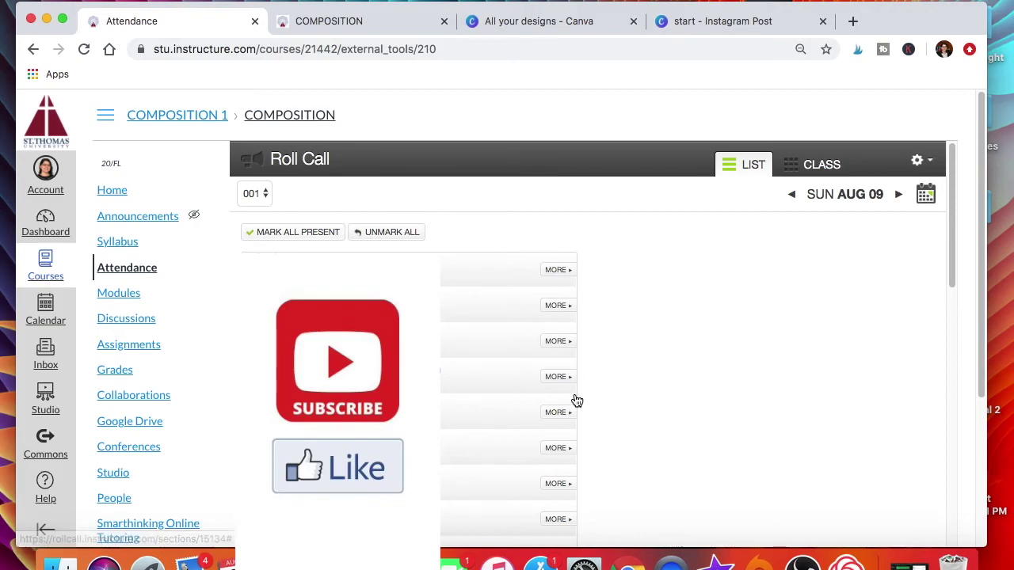
{"action": "left_click", "coordinate": [567, 345]}
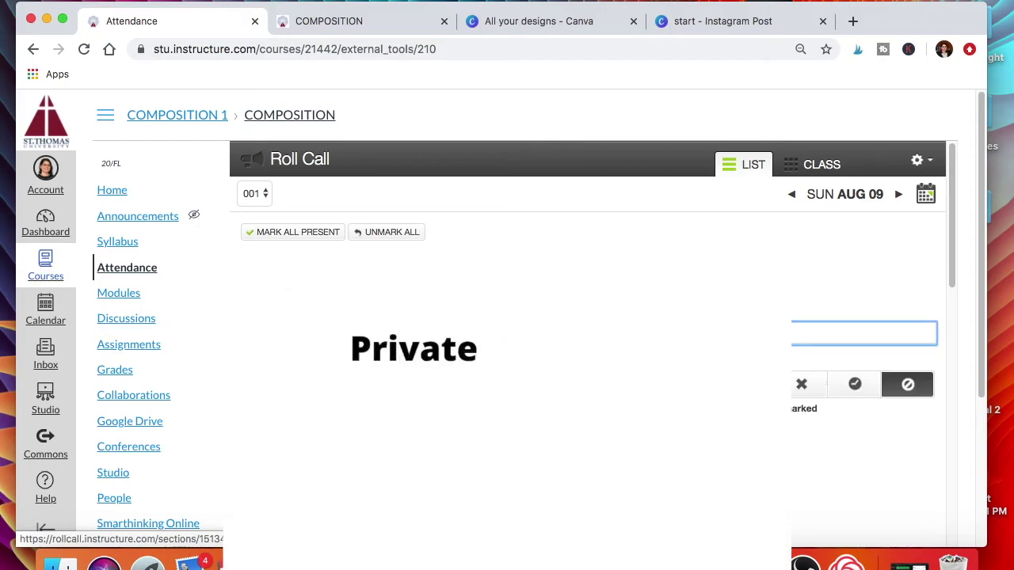